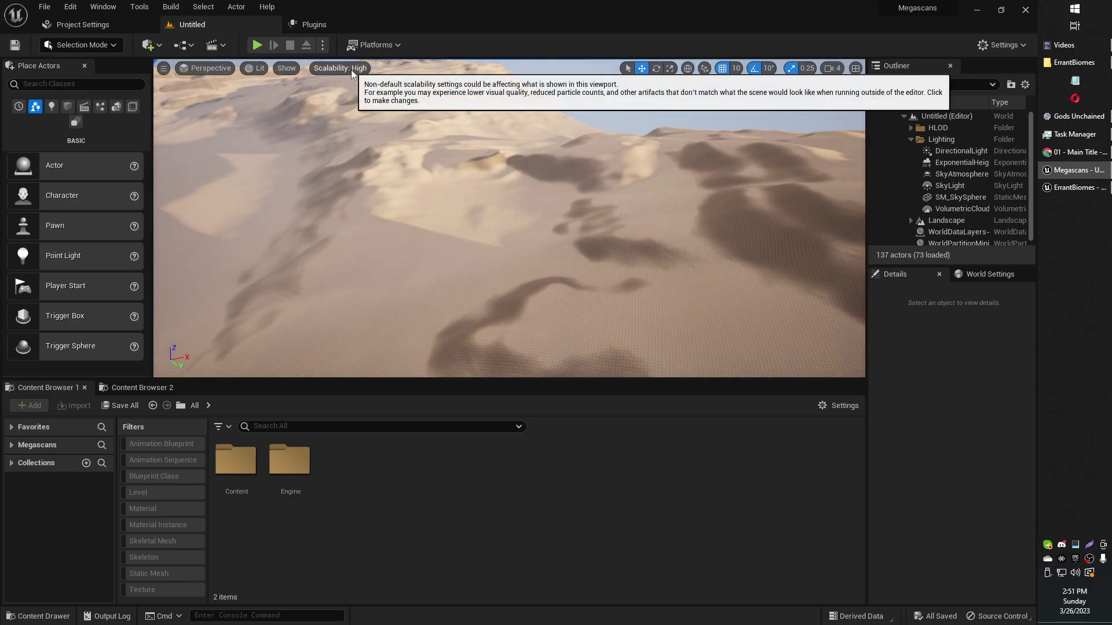
# Switch to the ErrantBiomes project folder in File Explorer and select the DerivedDataCache folder
pyautogui.click(1066, 64)
pyautogui.click(389, 237)
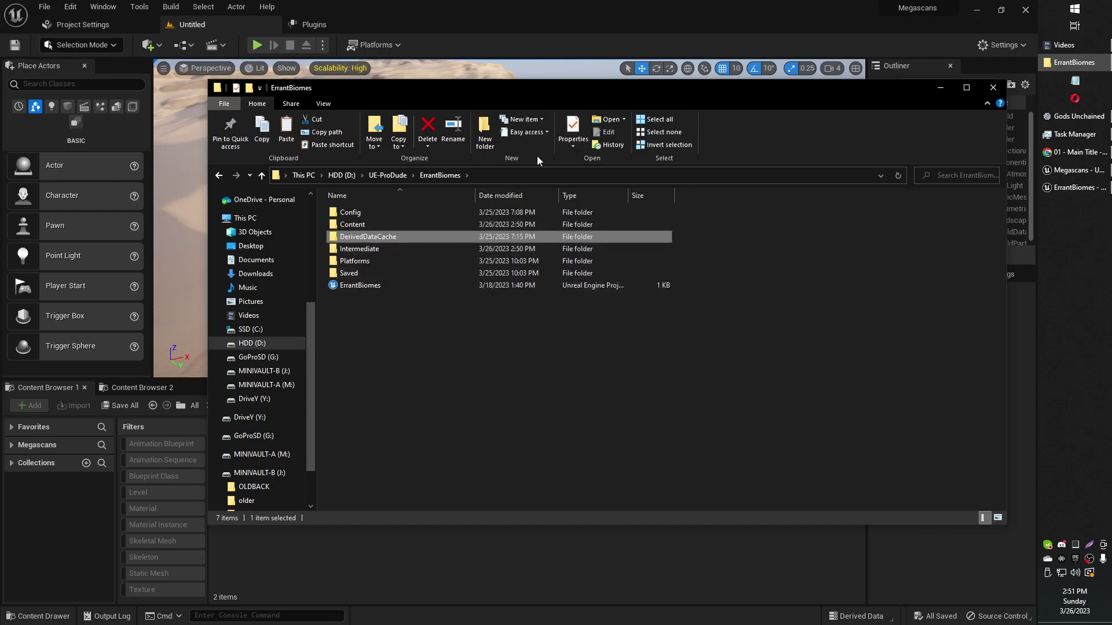
pyautogui.rightClick(1058, 26)
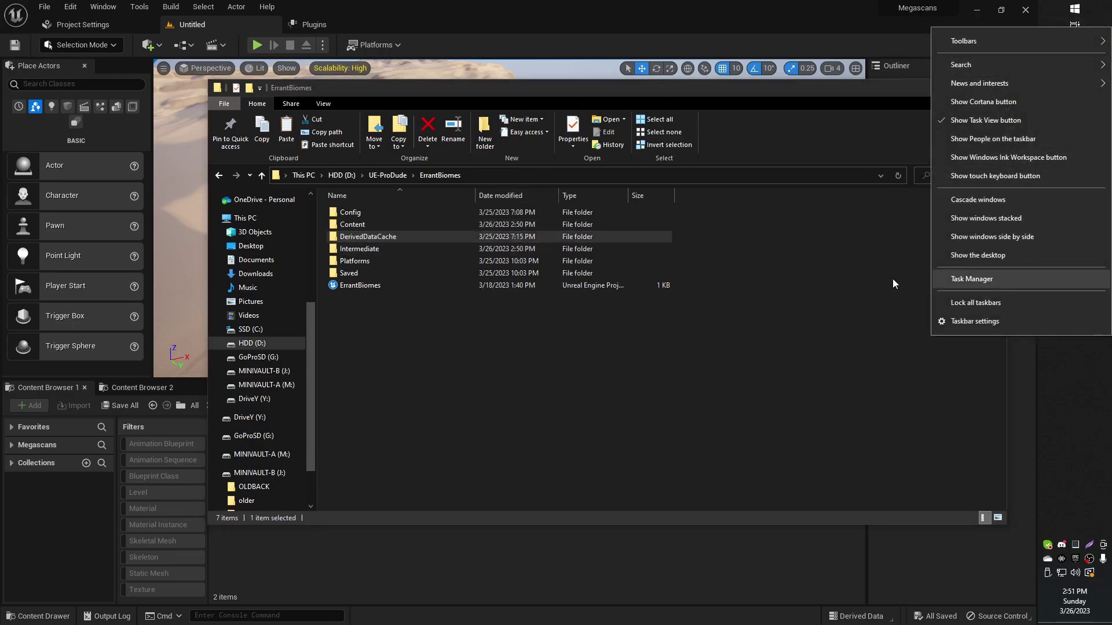
pyautogui.rightClick(206, 260)
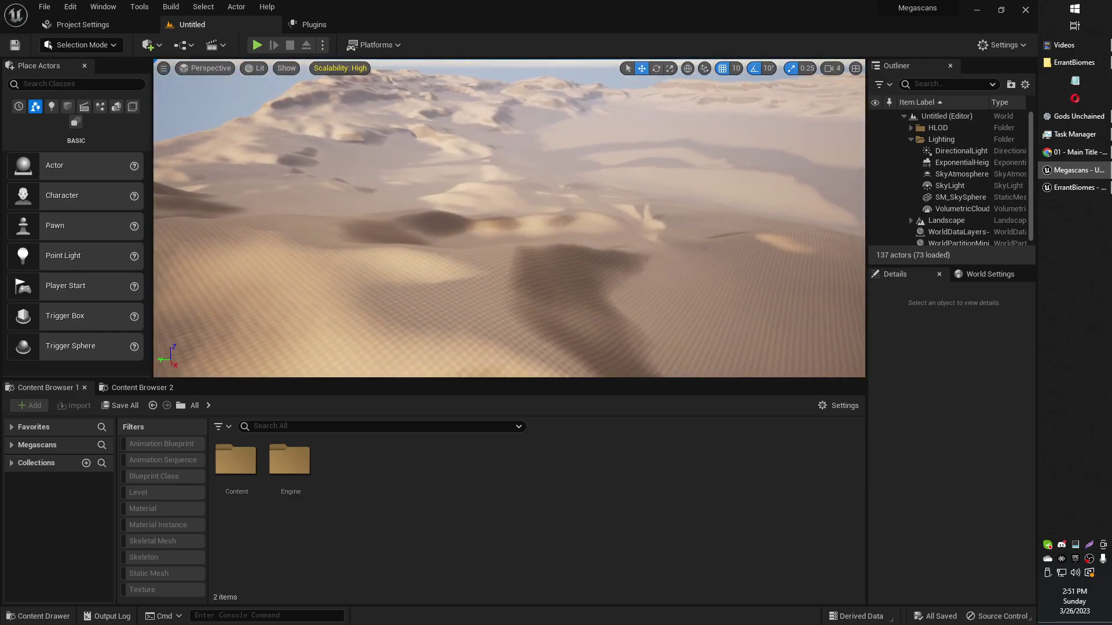
pyautogui.moveTo(280, 258); pyautogui.dragTo(305, 248)
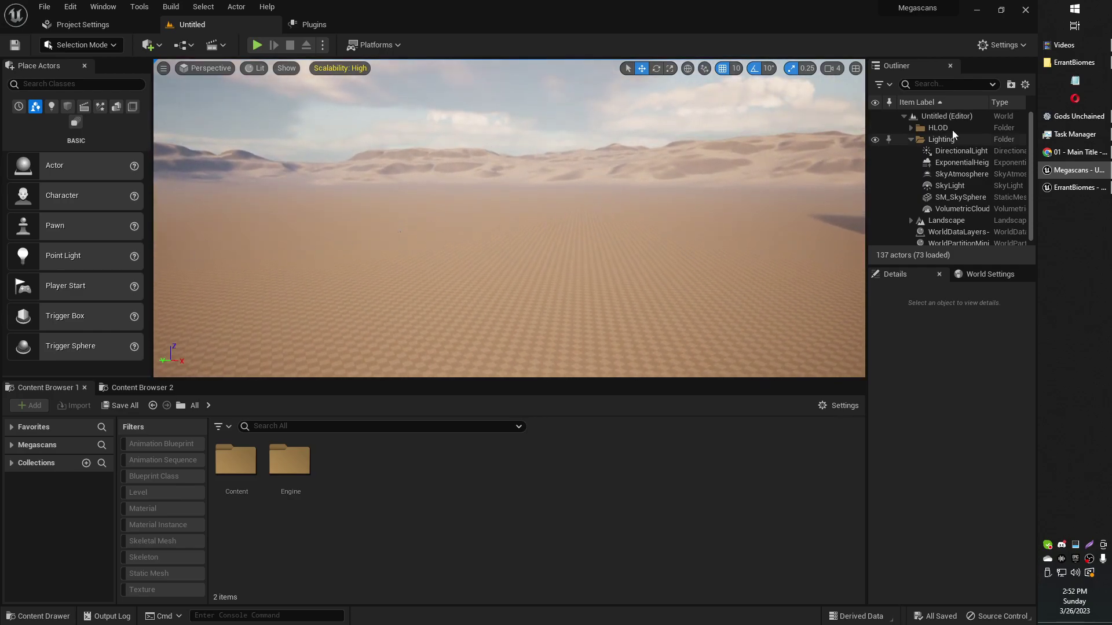
# Open Task Manager and examine the performance graph of Disk 1 (C:)
pyautogui.rightClick(1072, 36)
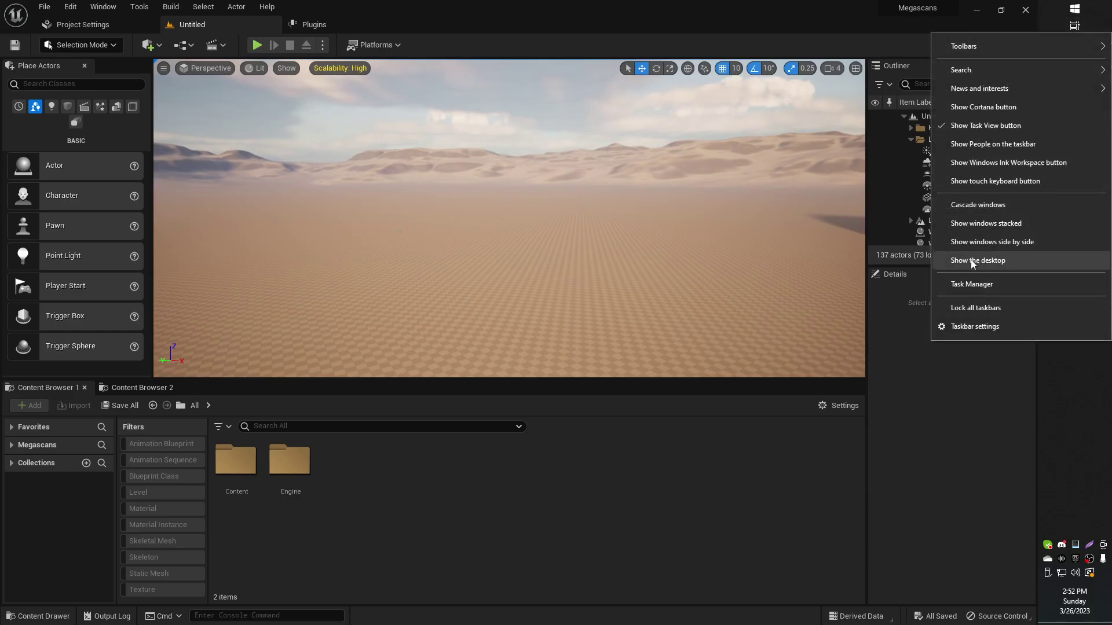
pyautogui.click(972, 284)
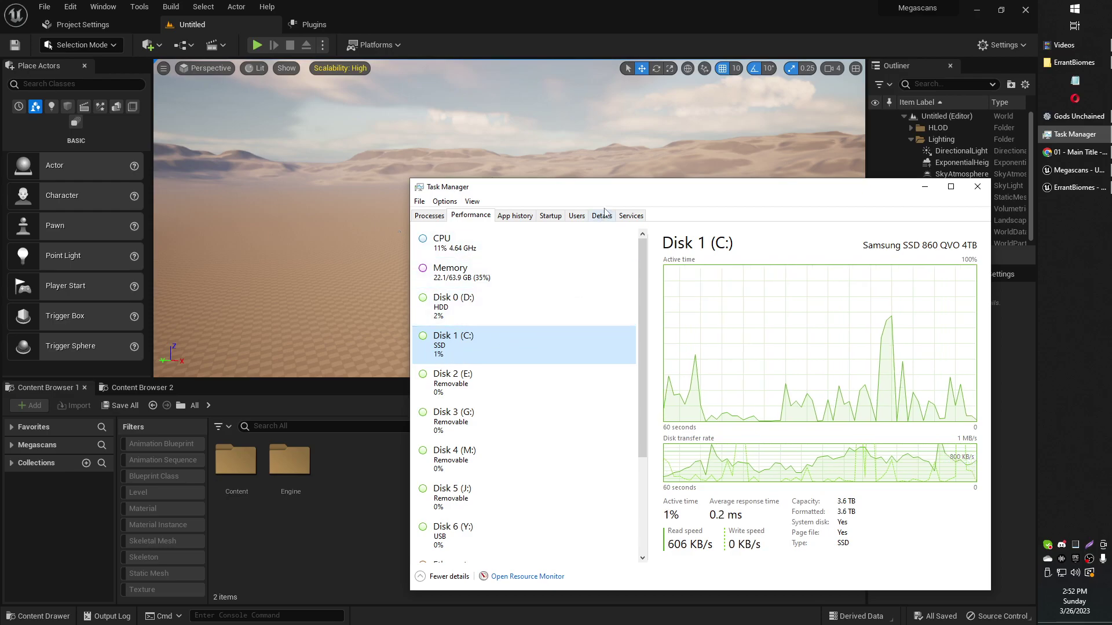
pyautogui.moveTo(614, 195); pyautogui.dragTo(597, 173)
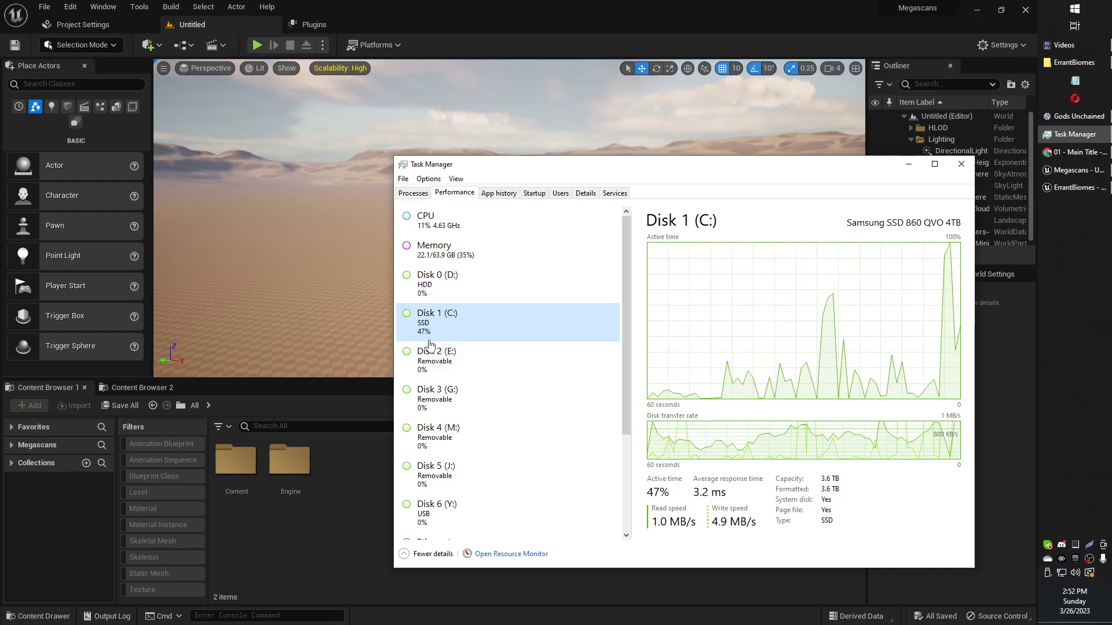
# Fly over the desert landscape in the Unreal level and recheck the C: drive's activity in Task Manager
pyautogui.rightClick(333, 264)
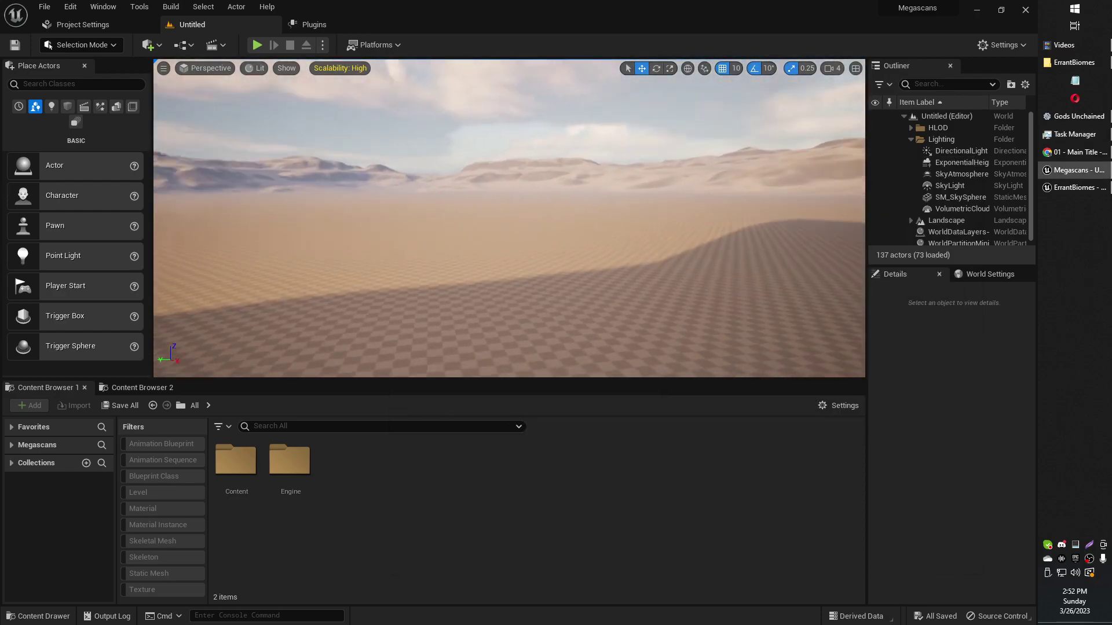
pyautogui.press('w')
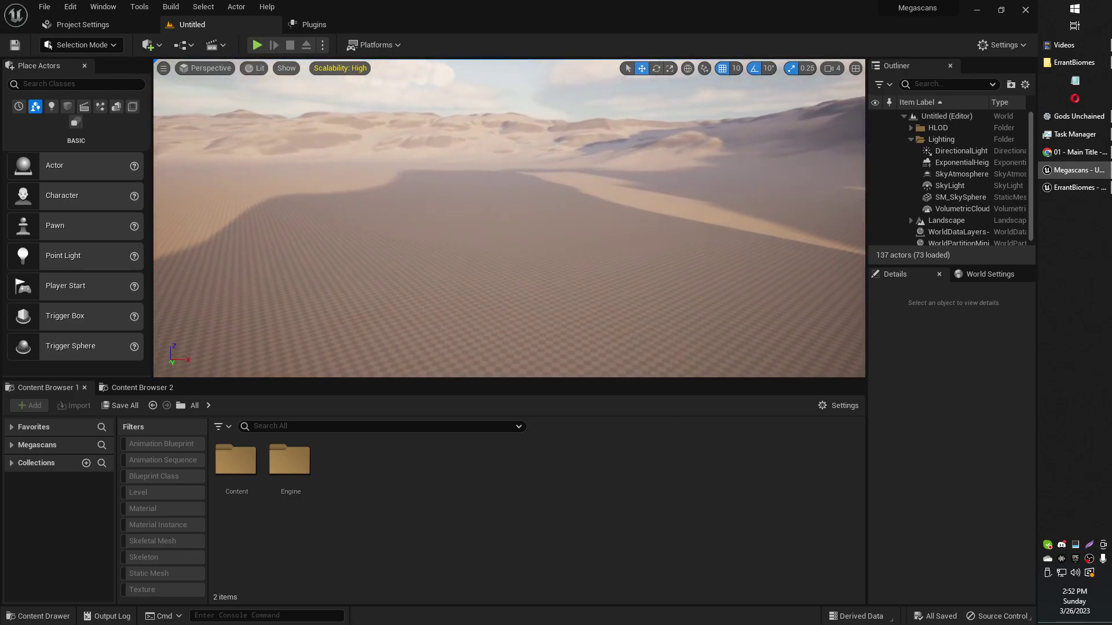
pyautogui.press('w')
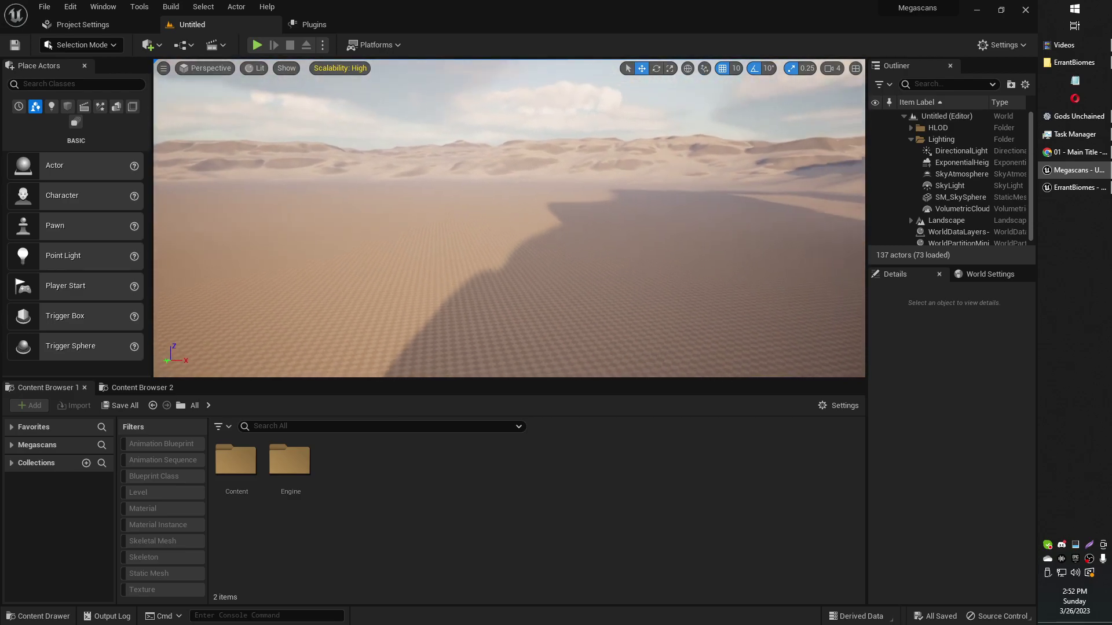
pyautogui.moveTo(402, 240); pyautogui.dragTo(695, 190)
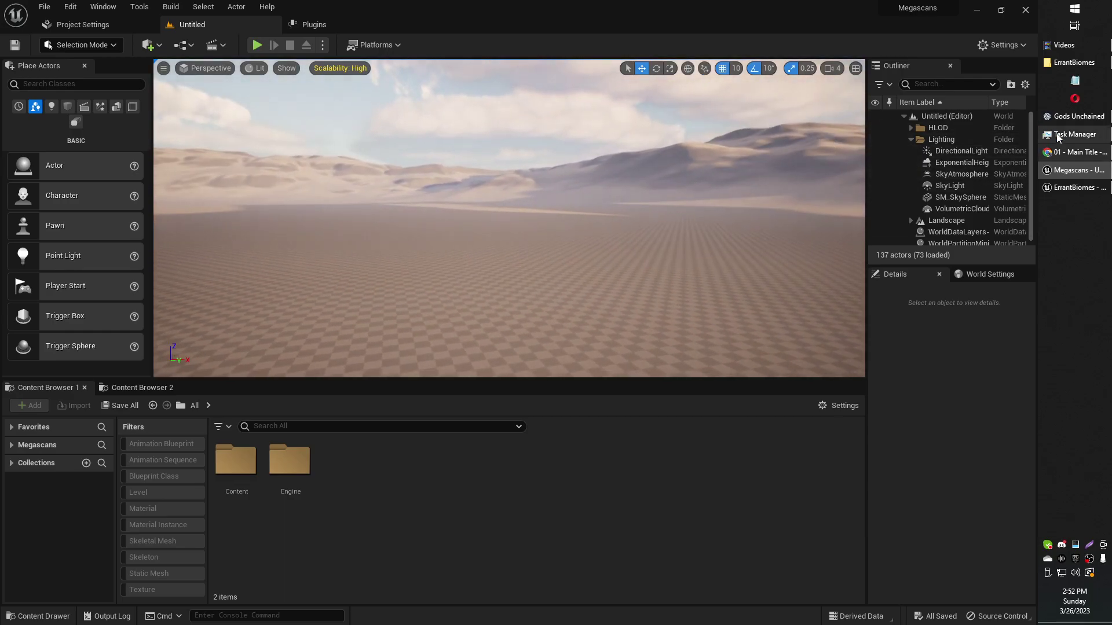
pyautogui.click(1072, 145)
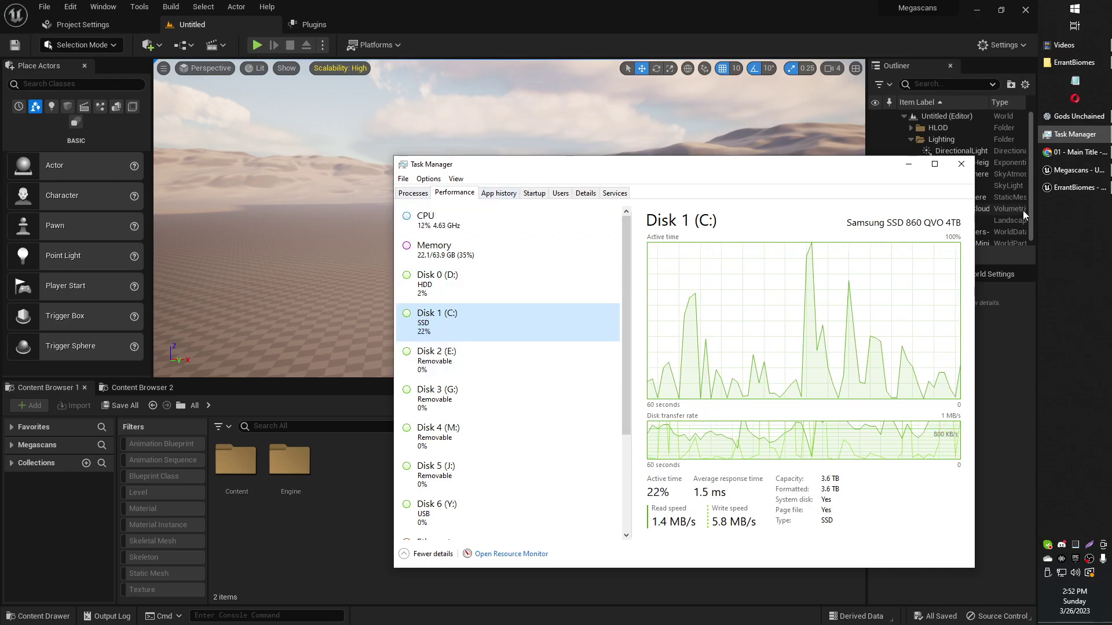
# Launch the Epic Games Launcher and show the Unreal Engine library
pyautogui.click(1058, 9)
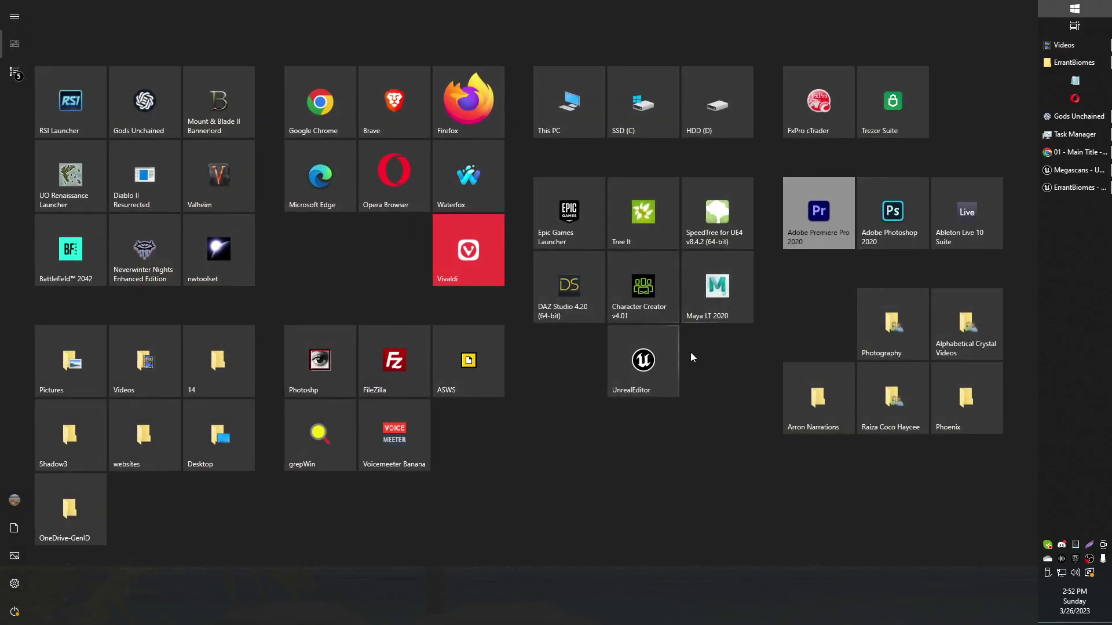
pyautogui.click(578, 227)
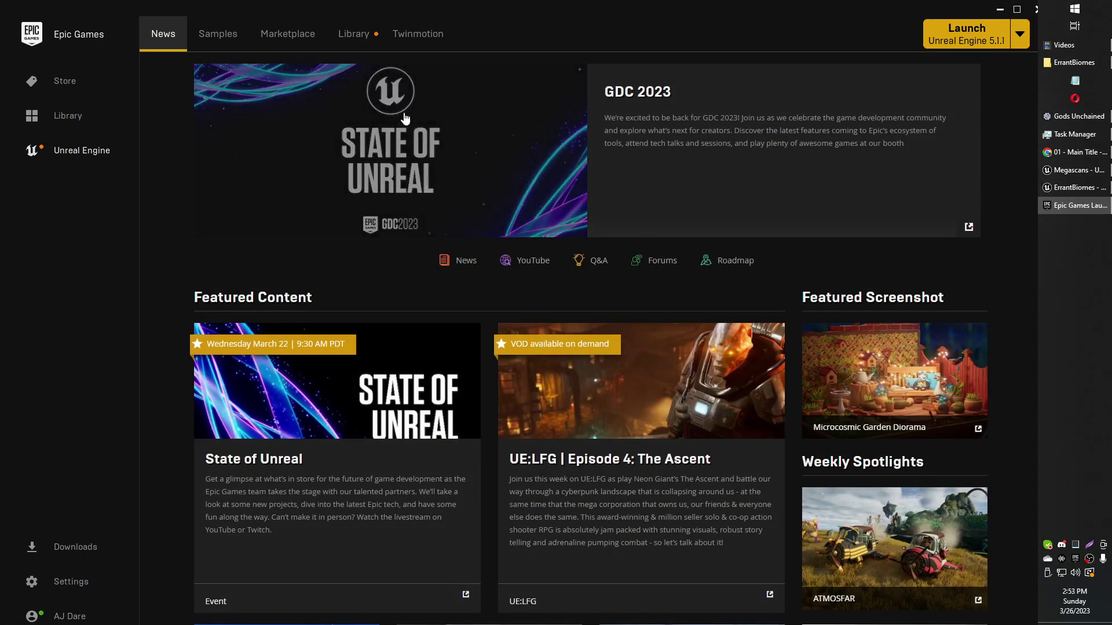
pyautogui.click(354, 46)
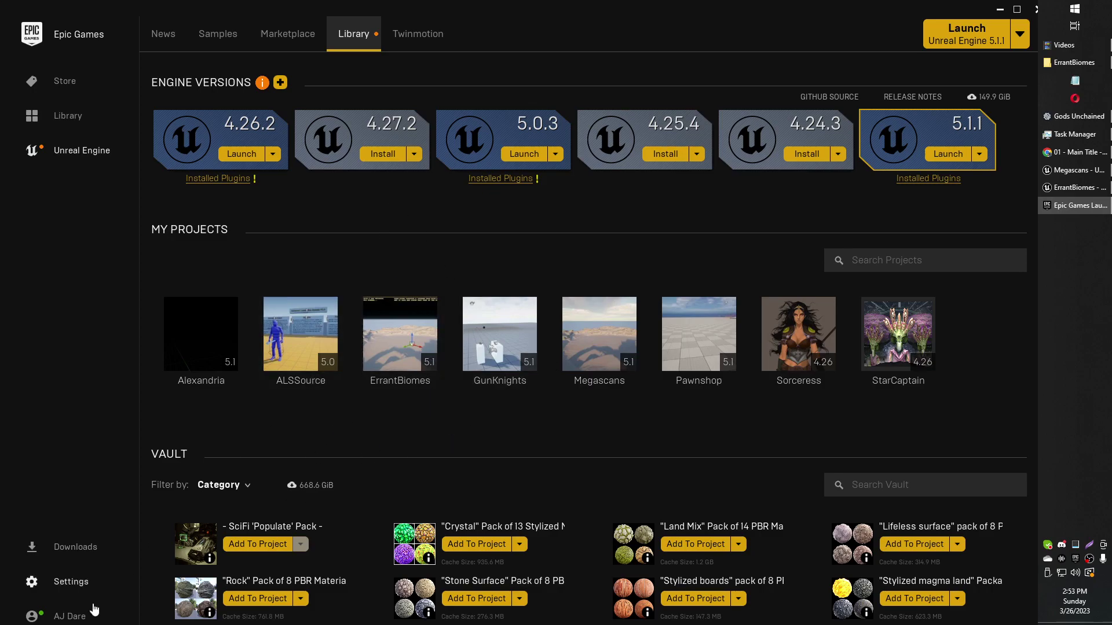
# Look through the launcher's settings down to the game management options and return to the library
pyautogui.click(71, 582)
pyautogui.scroll(-6, 211, 521)
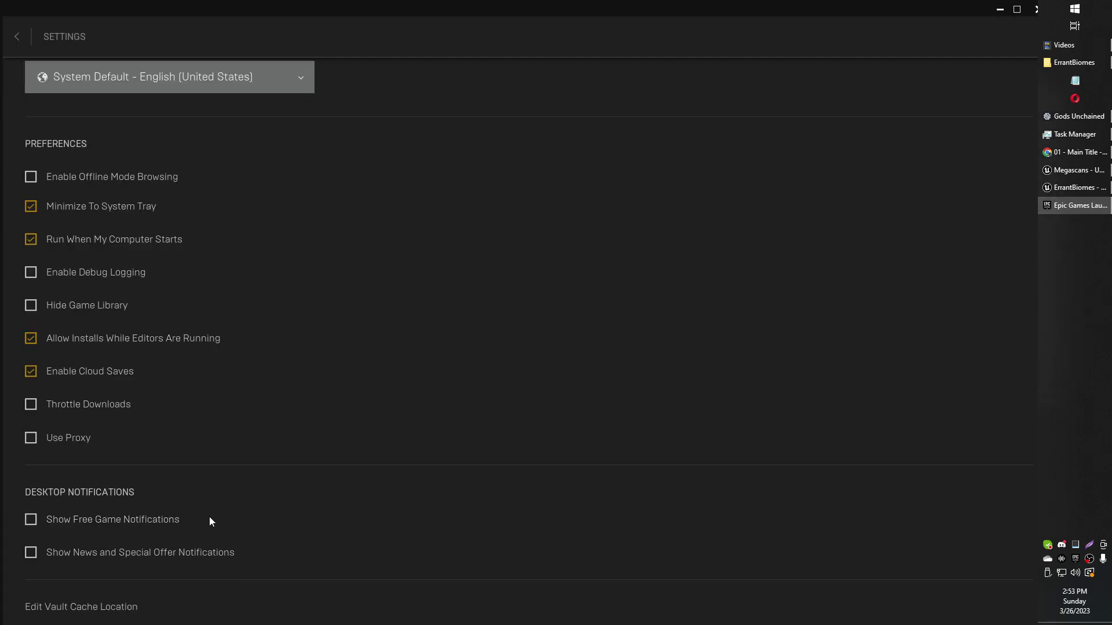
pyautogui.scroll(-2, 408, 457)
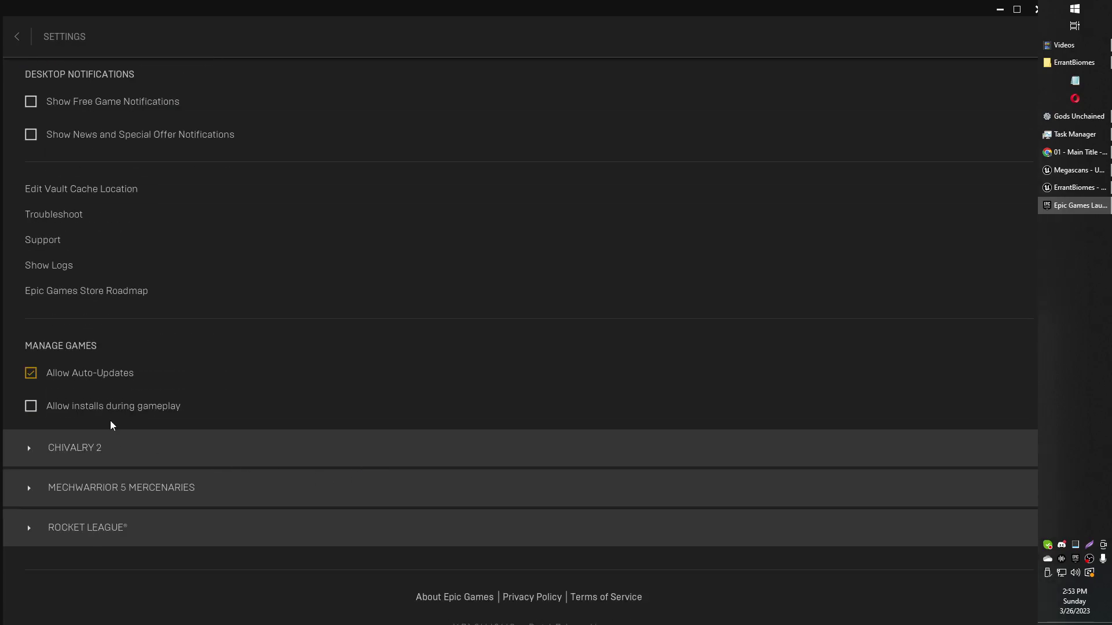
pyautogui.scroll(1, 93, 302)
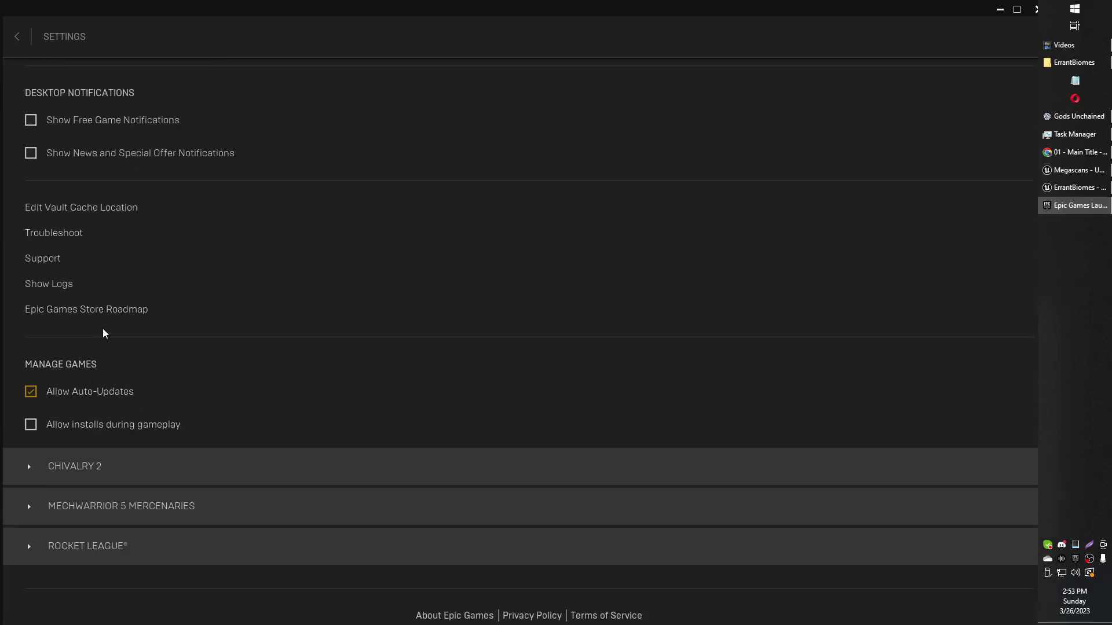
pyautogui.click(19, 39)
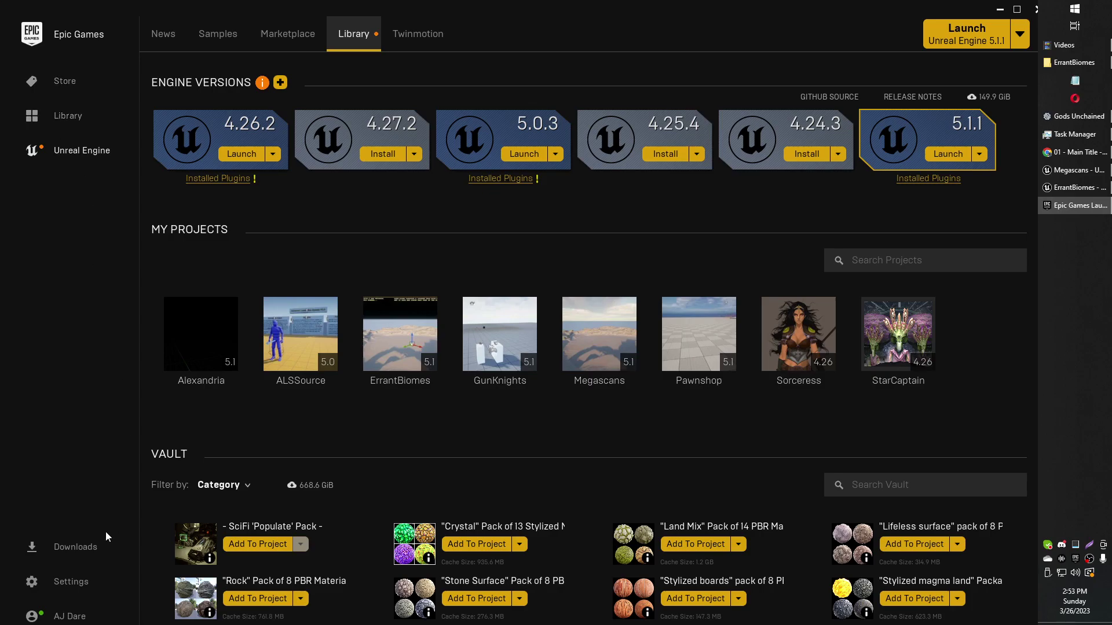
# Inspect the vault cache folder in the launcher's settings, cancel without editing it, and return to the library
pyautogui.click(81, 586)
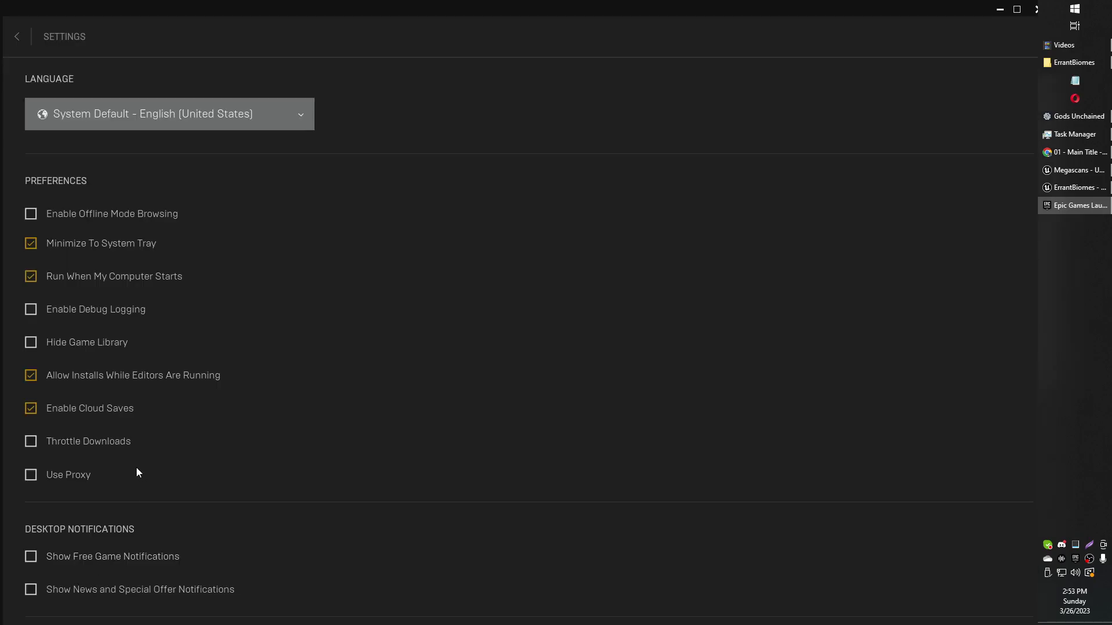
pyautogui.scroll(-3, 151, 348)
pyautogui.scroll(-4, 151, 394)
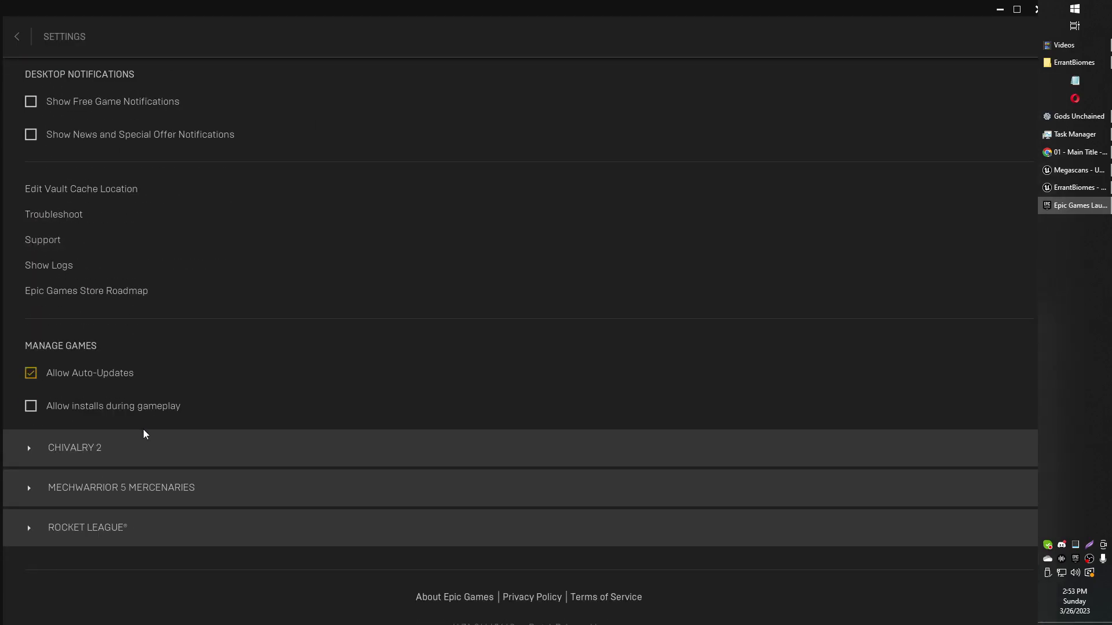
pyautogui.scroll(4, 200, 288)
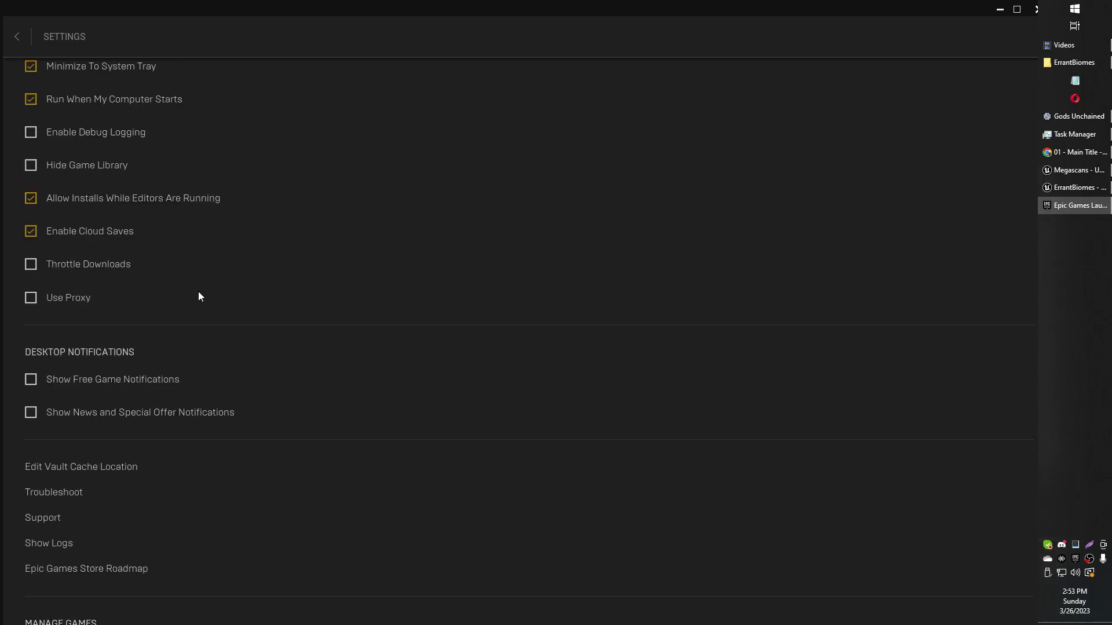
pyautogui.scroll(-3, 200, 337)
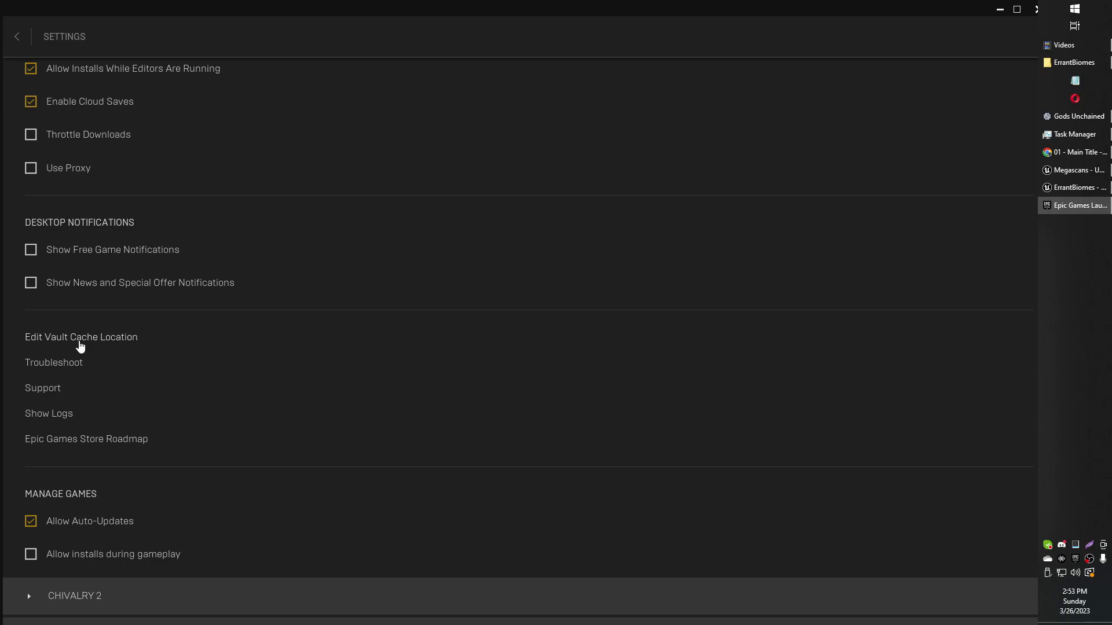
pyautogui.click(80, 342)
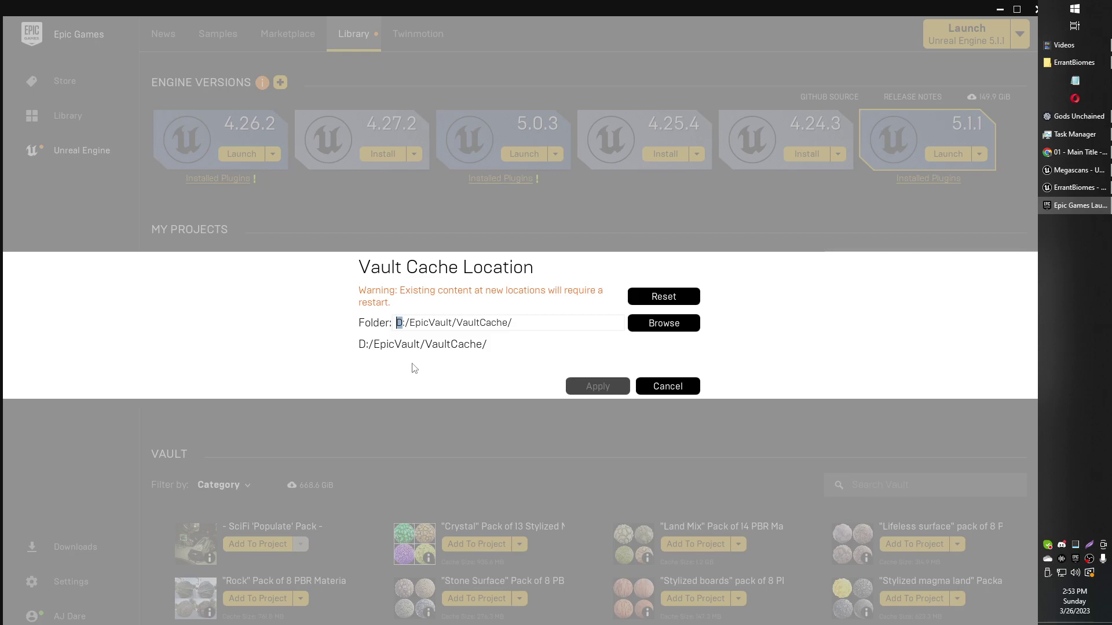
pyautogui.click(666, 386)
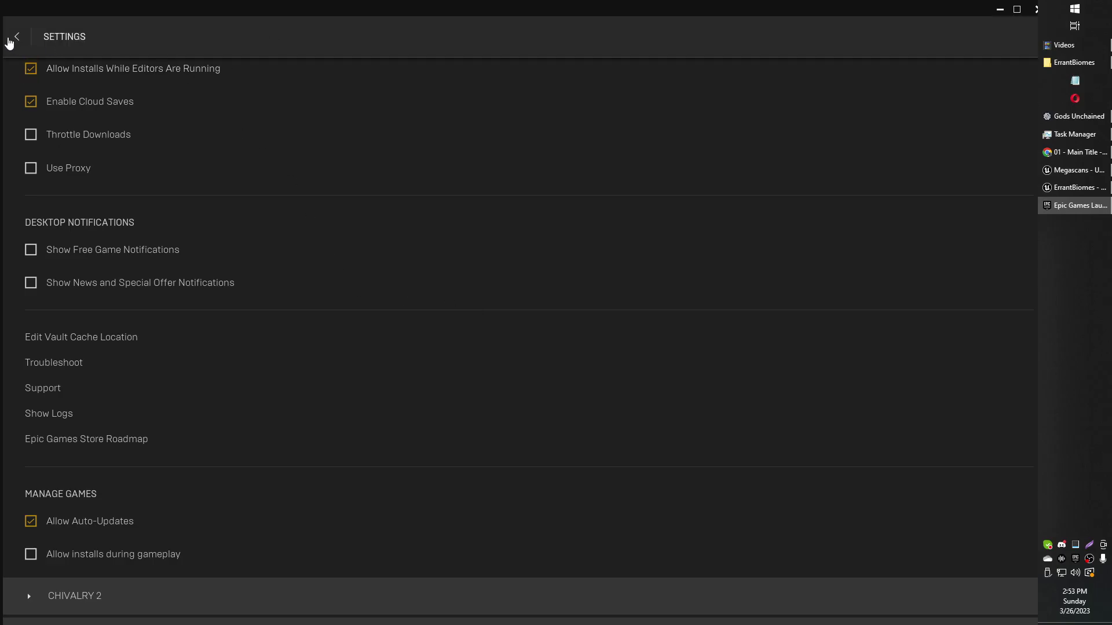
pyautogui.click(14, 37)
# Browse the asset packs in the Unreal Engine vault and the projects above them
pyautogui.scroll(-8, 668, 419)
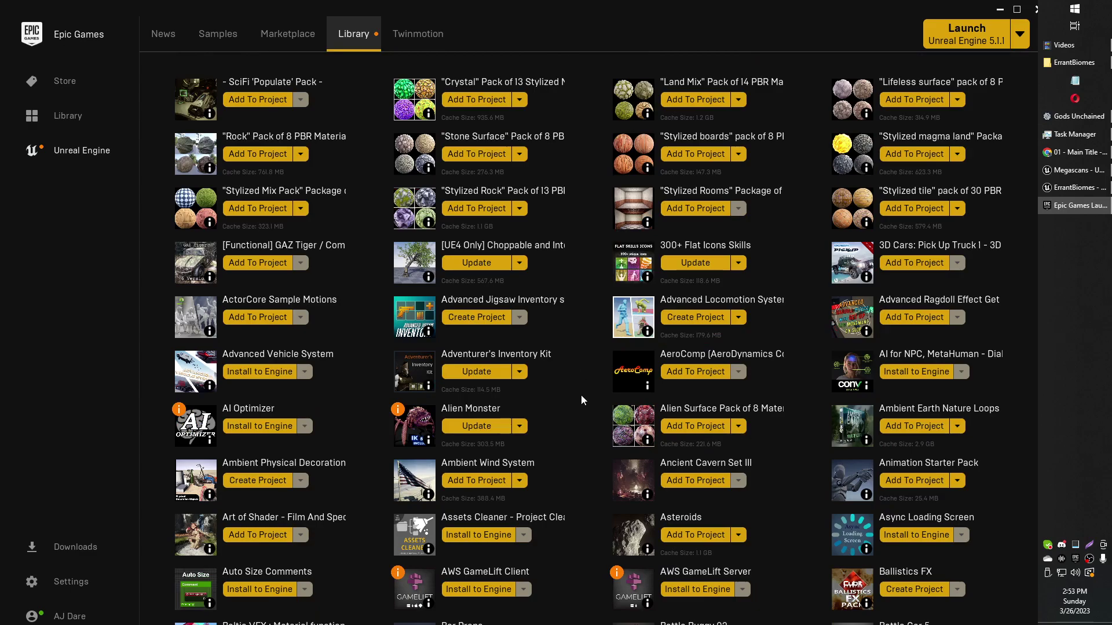
pyautogui.scroll(-2, 582, 406)
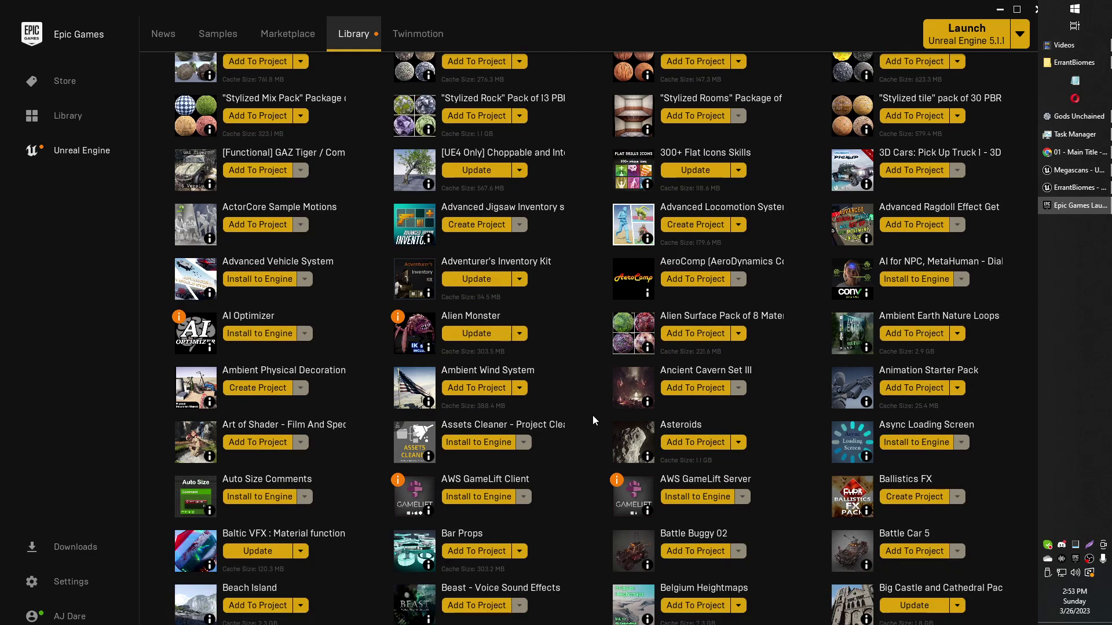
pyautogui.scroll(4, 592, 418)
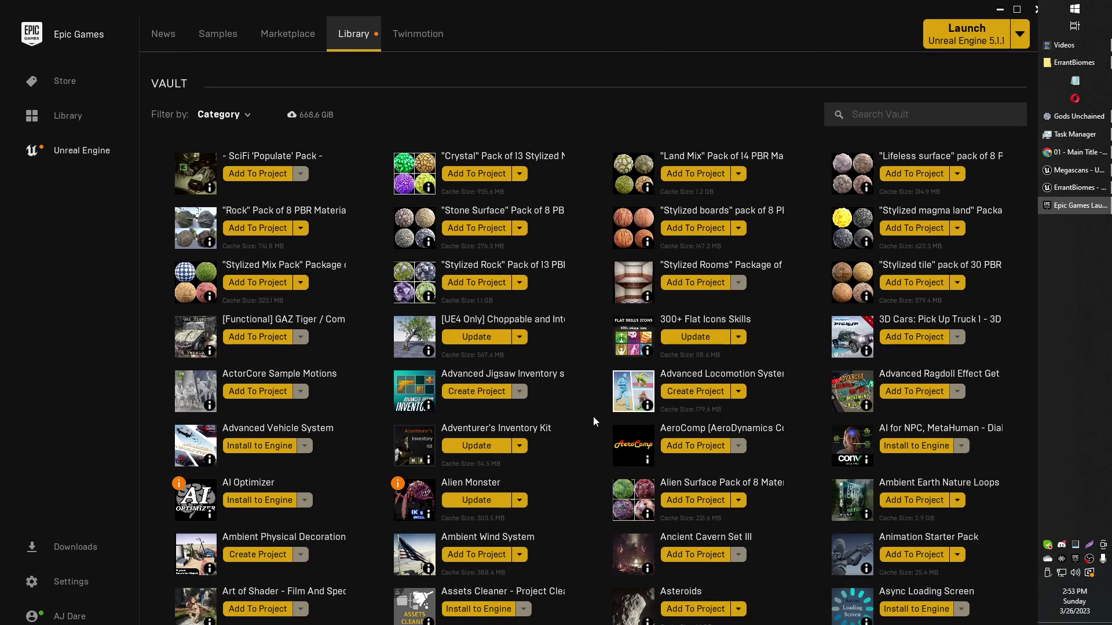
pyautogui.scroll(-3, 593, 416)
pyautogui.scroll(4, 593, 416)
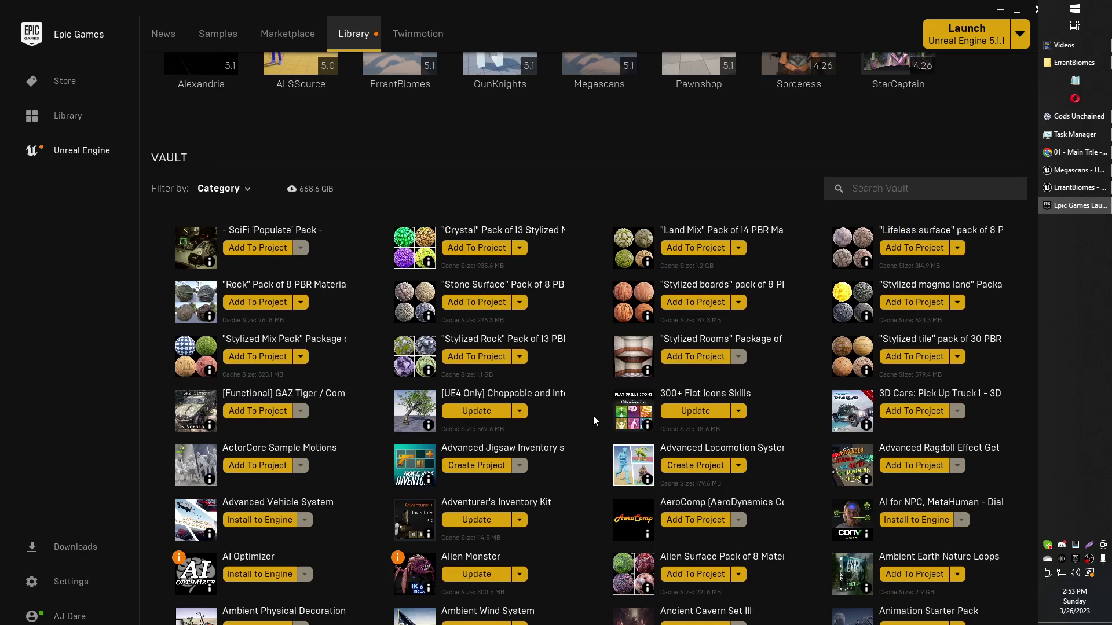
pyautogui.scroll(2, 593, 416)
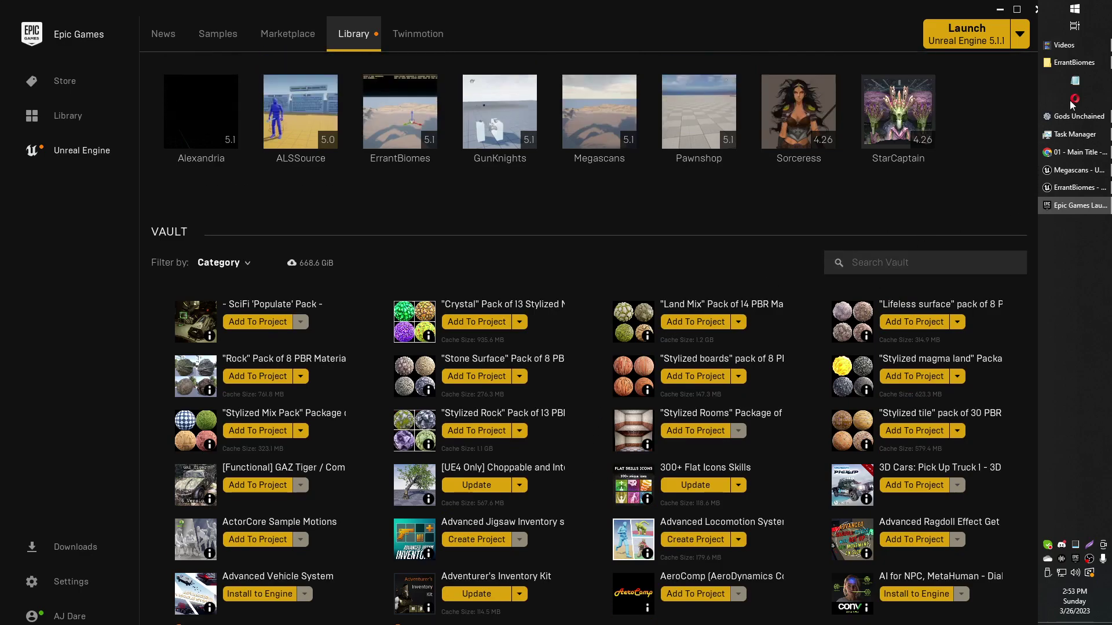
# Switch back to the ErrantBiomes project folder and select all of its folders and the project file
pyautogui.click(1073, 62)
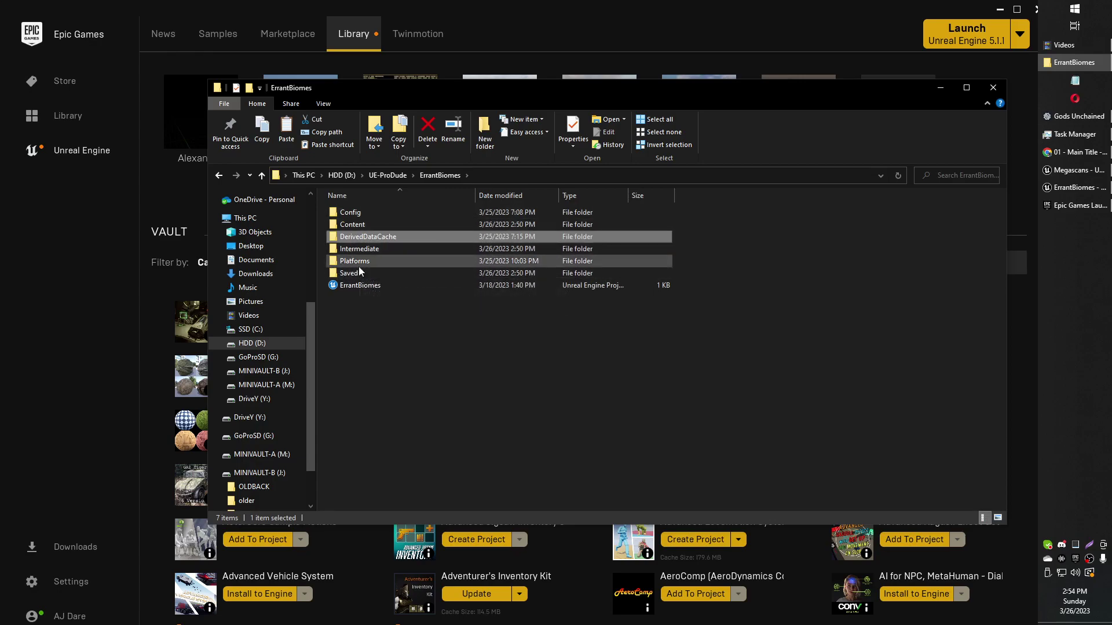
pyautogui.click(392, 344)
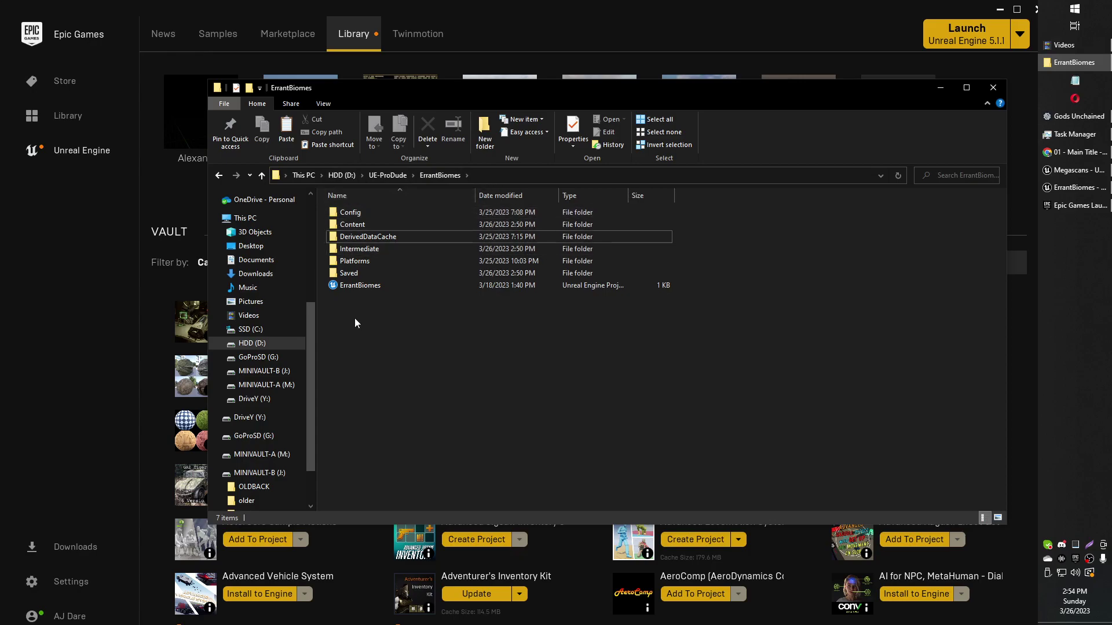
pyautogui.moveTo(359, 358); pyautogui.dragTo(327, 211)
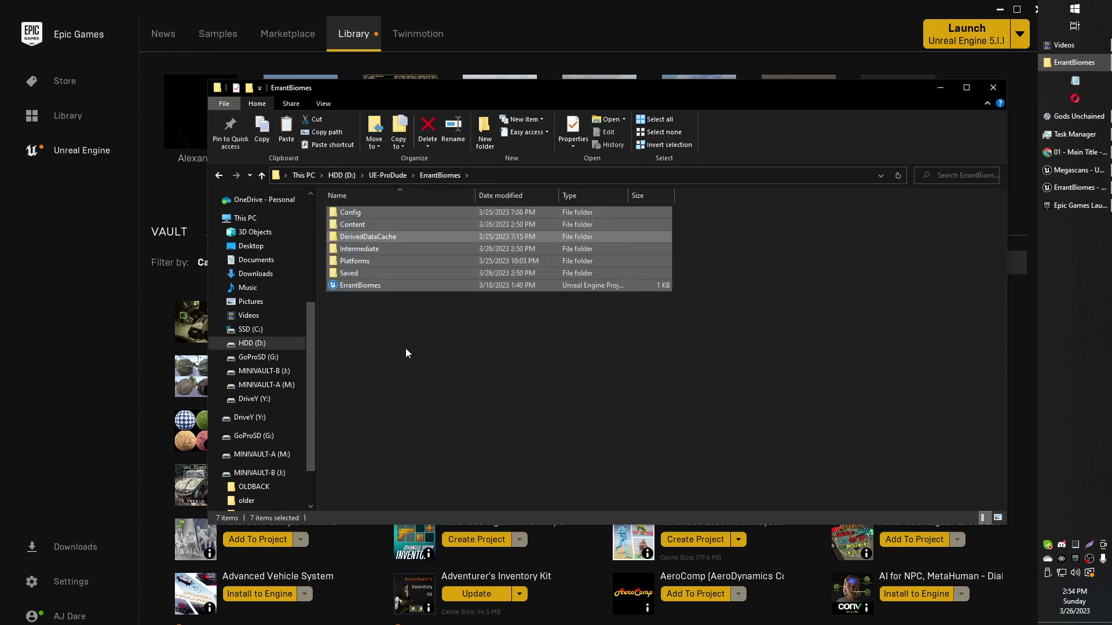
pyautogui.click(406, 352)
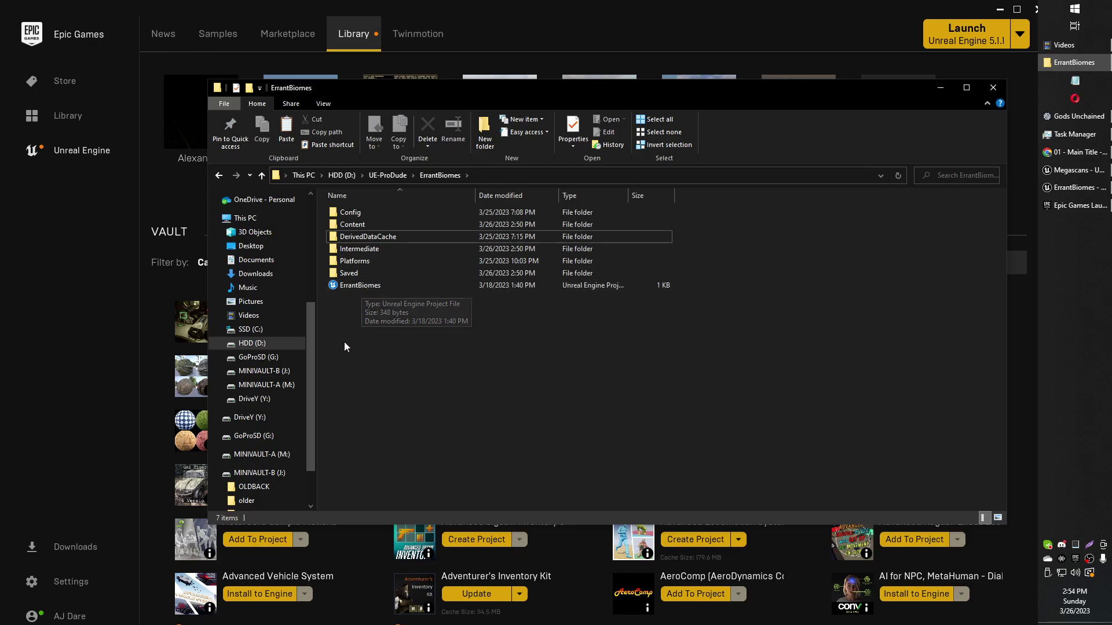
pyautogui.moveTo(502, 354); pyautogui.dragTo(326, 207)
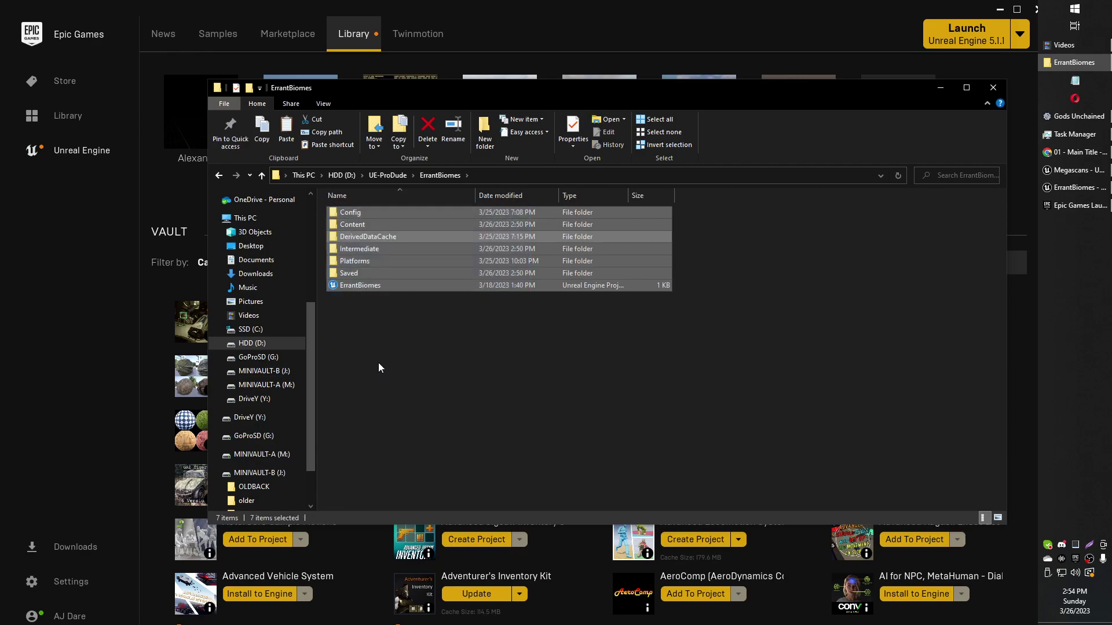
# Clear the selection, box-select the ErrantBiomes project's folders again, and switch back to the Epic Games Launcher library
pyautogui.click(684, 364)
pyautogui.moveTo(732, 365); pyautogui.dragTo(353, 227)
pyautogui.click(137, 509)
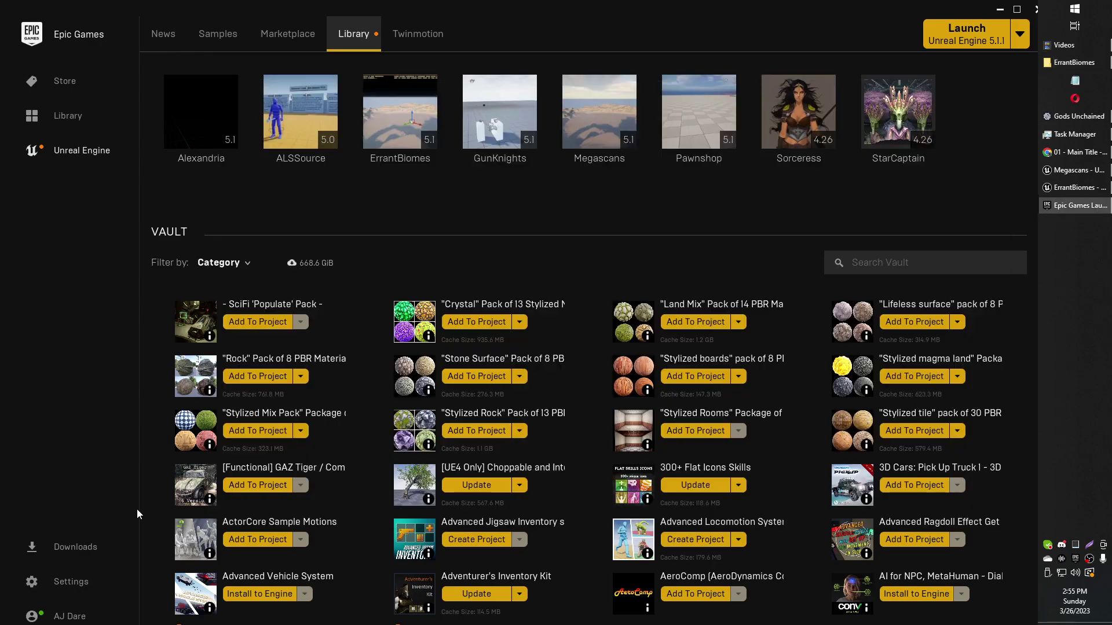
# Review the engine versions and projects listed above the vault in the library
pyautogui.scroll(5, 489, 288)
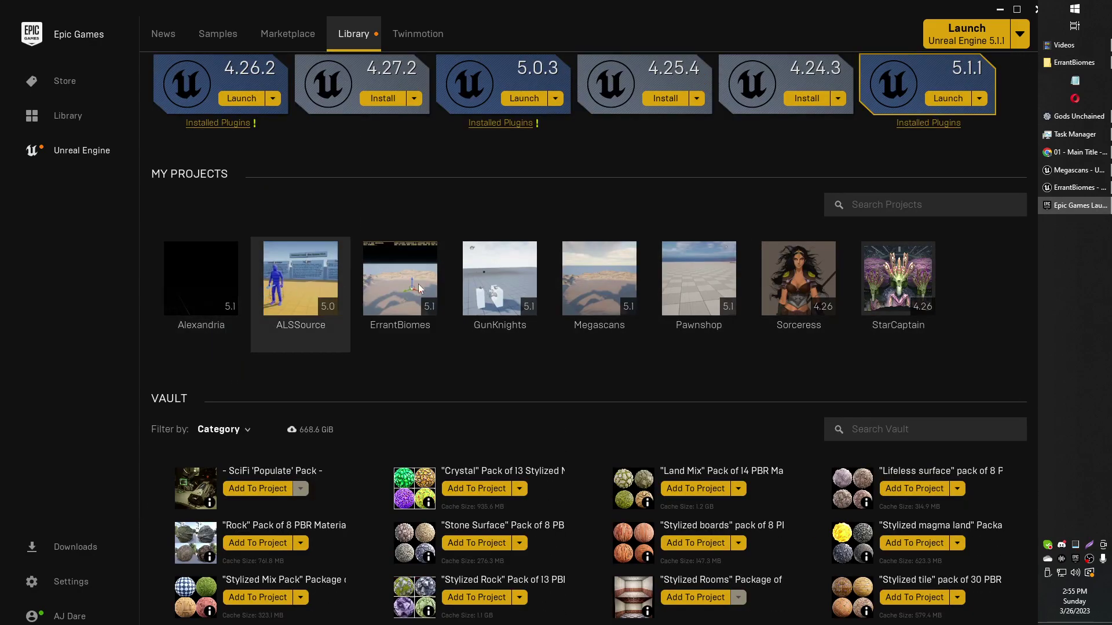
pyautogui.scroll(1, 441, 342)
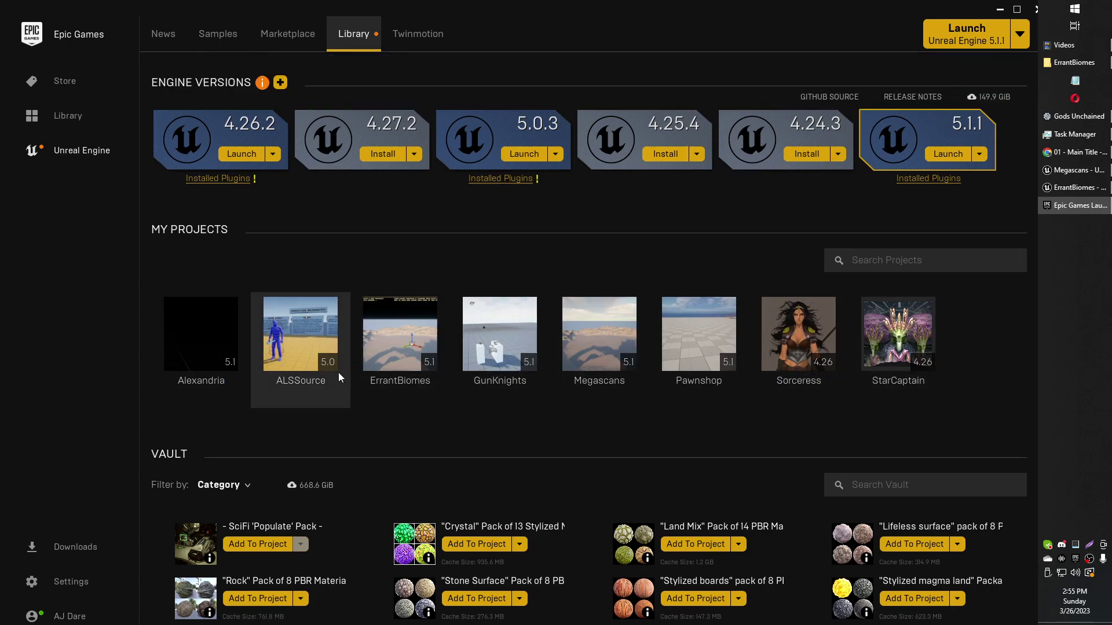
pyautogui.moveTo(906, 352)
# View the target projects offered for adding the "Crystal" vault pack and dismiss the choice without adding it
pyautogui.scroll(-2, 598, 480)
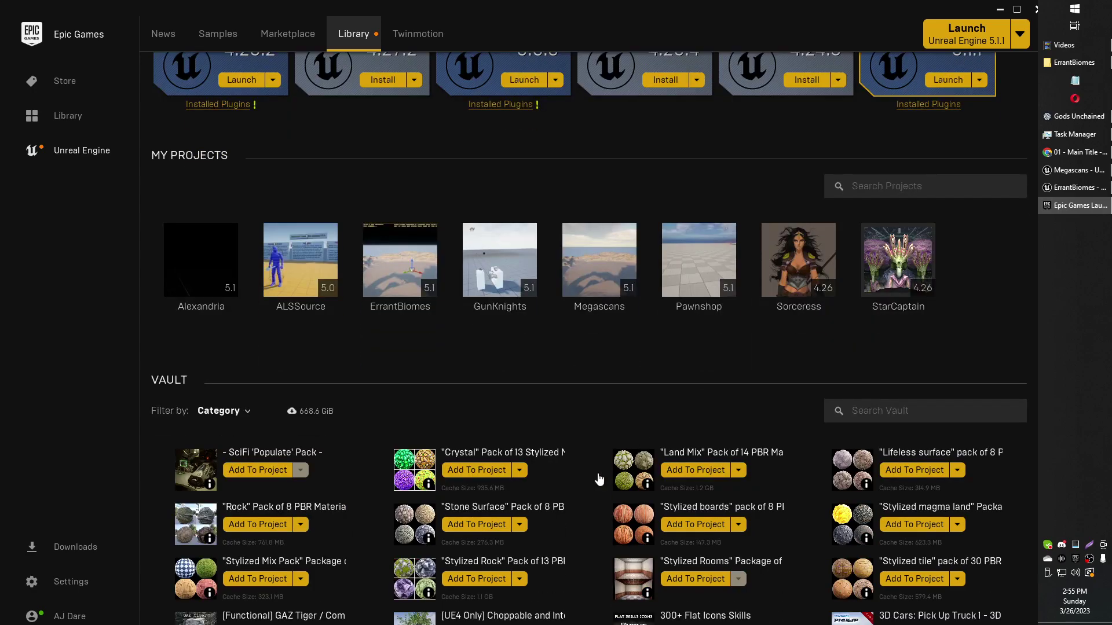
pyautogui.click(467, 473)
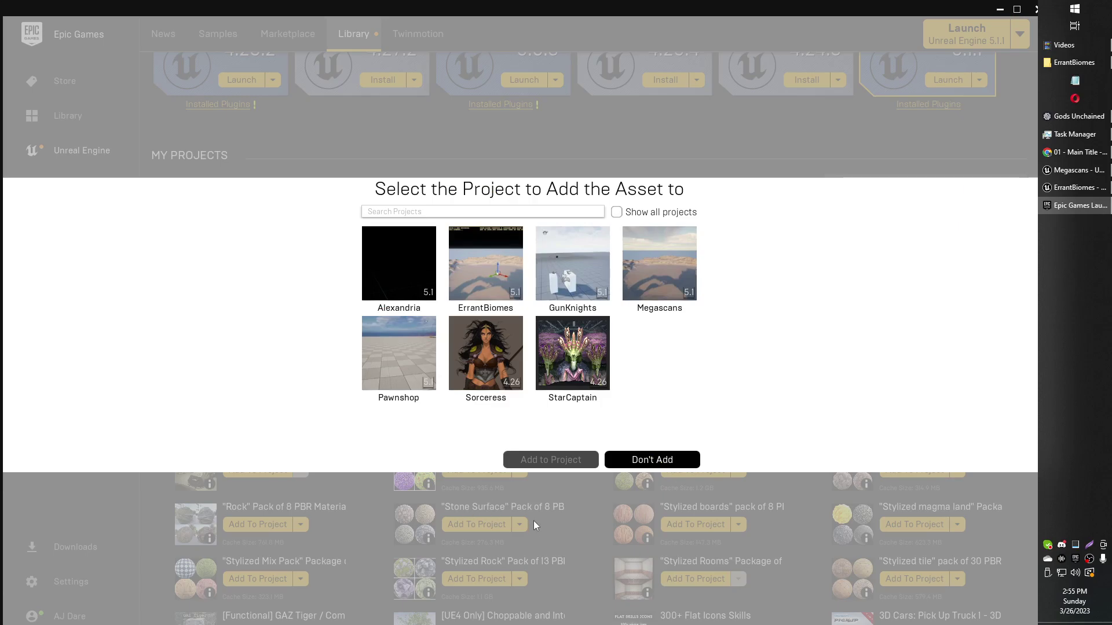
pyautogui.click(652, 460)
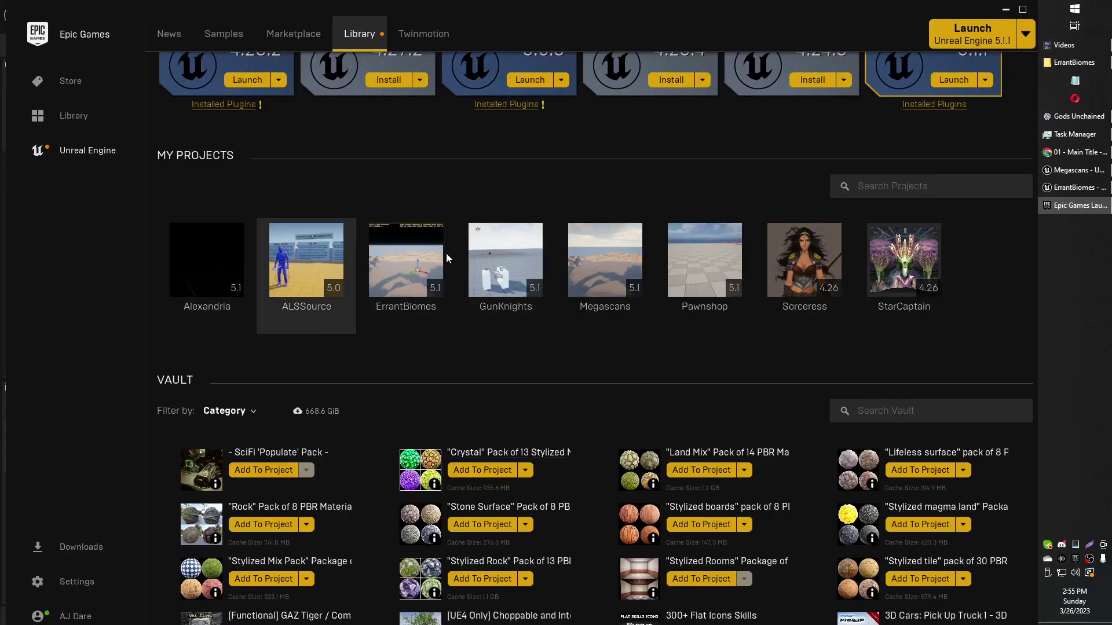
# Look over the library's project, engine version and vault sections again to compare what each one stores
pyautogui.scroll(-1, 805, 278)
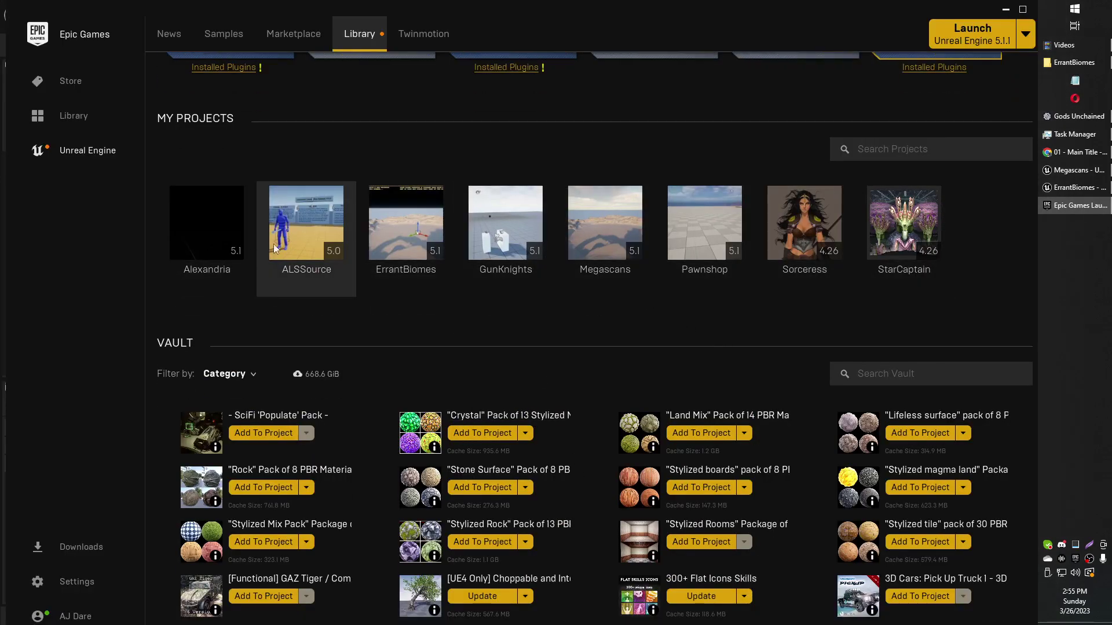
pyautogui.scroll(2, 606, 243)
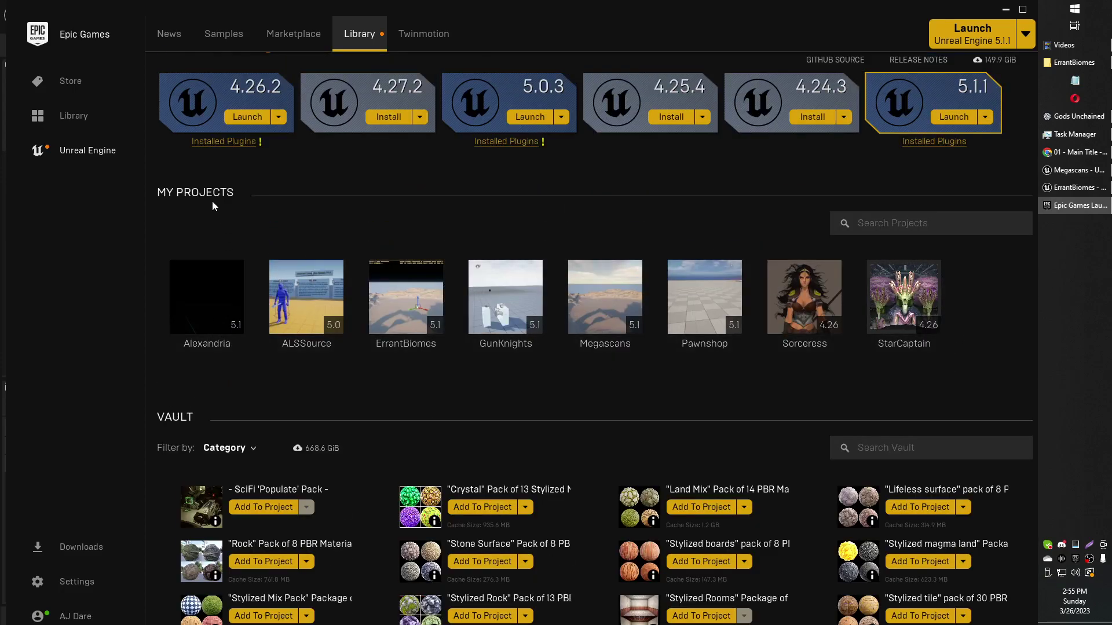
pyautogui.scroll(1, 608, 245)
pyautogui.scroll(-1, 371, 405)
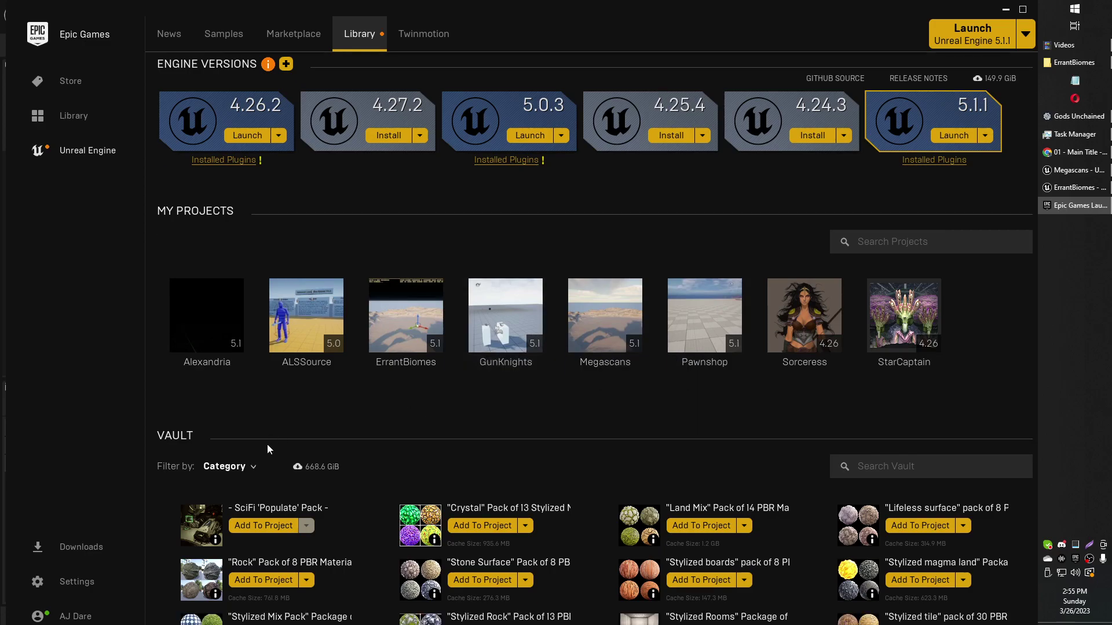
pyautogui.scroll(-1, 956, 347)
pyautogui.scroll(-1, 958, 379)
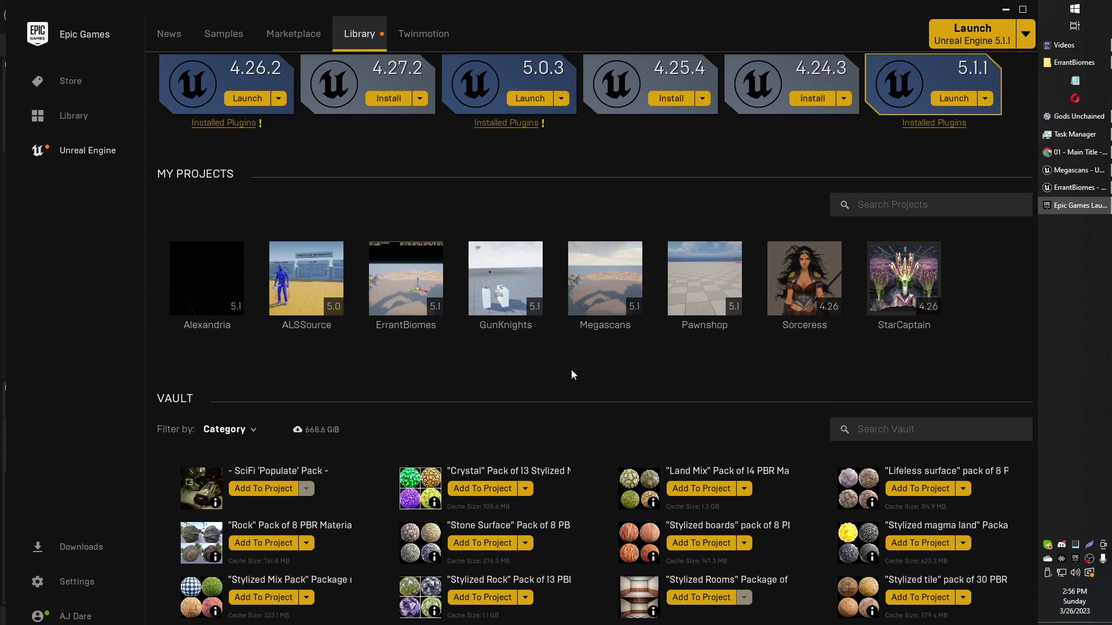
# Switch to the ErrantBiomes project in Unreal Editor and minimize the Gods Unchained game window
pyautogui.click(1072, 187)
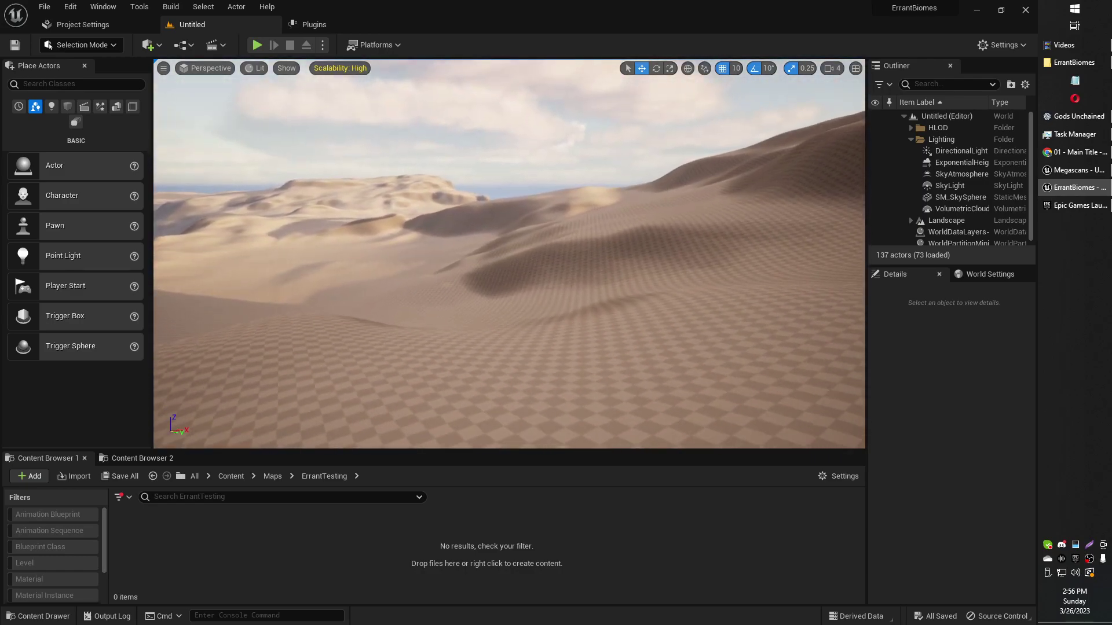
pyautogui.click(1078, 116)
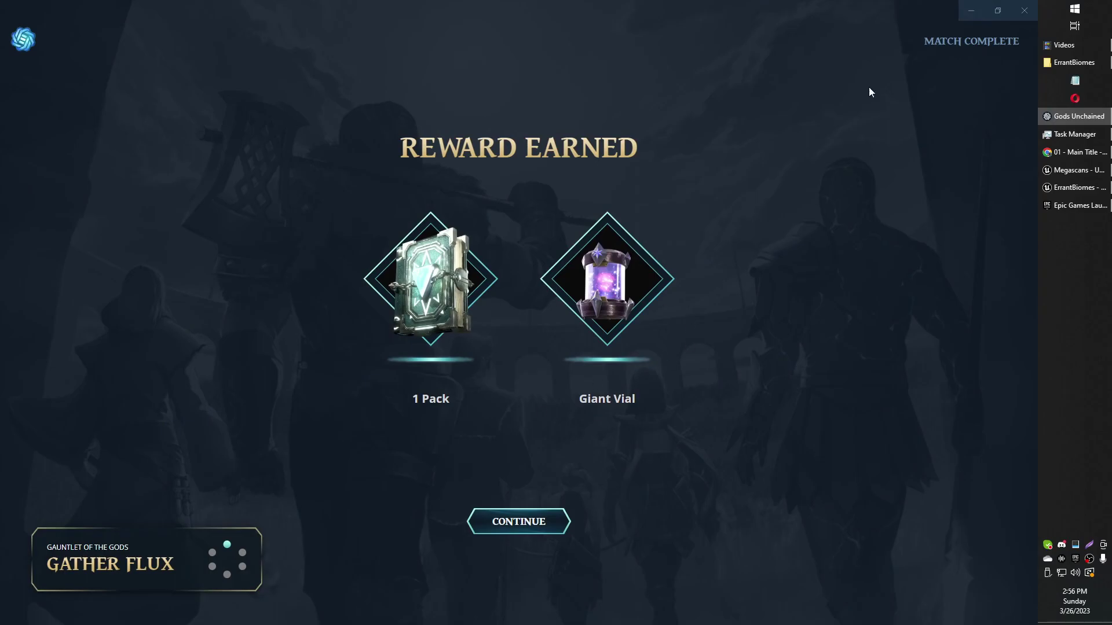
pyautogui.click(971, 10)
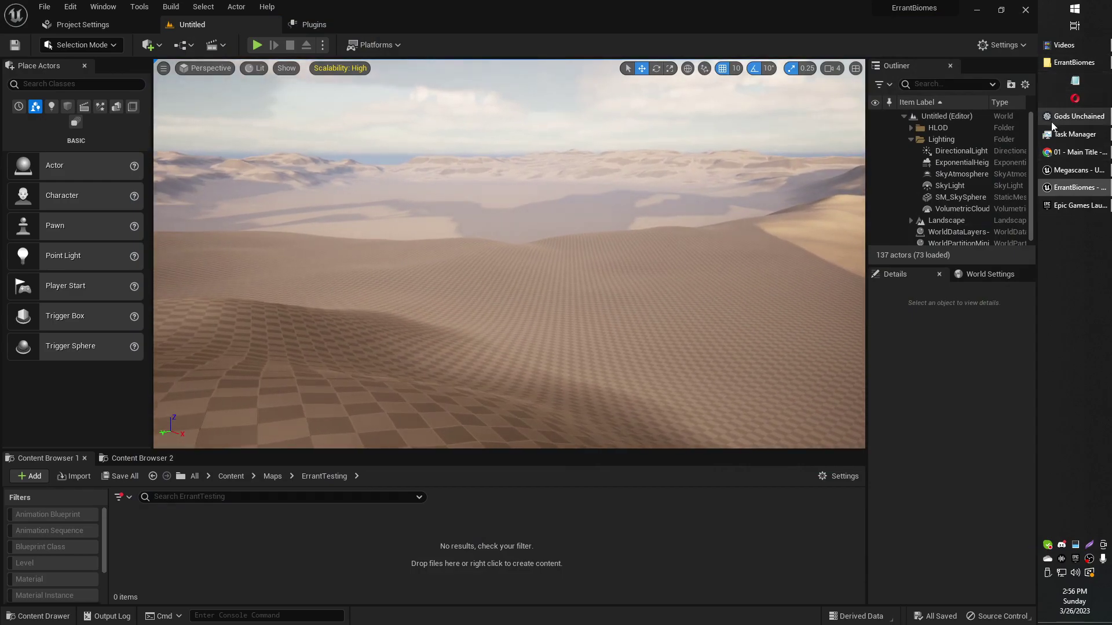
pyautogui.click(1078, 116)
pyautogui.click(971, 11)
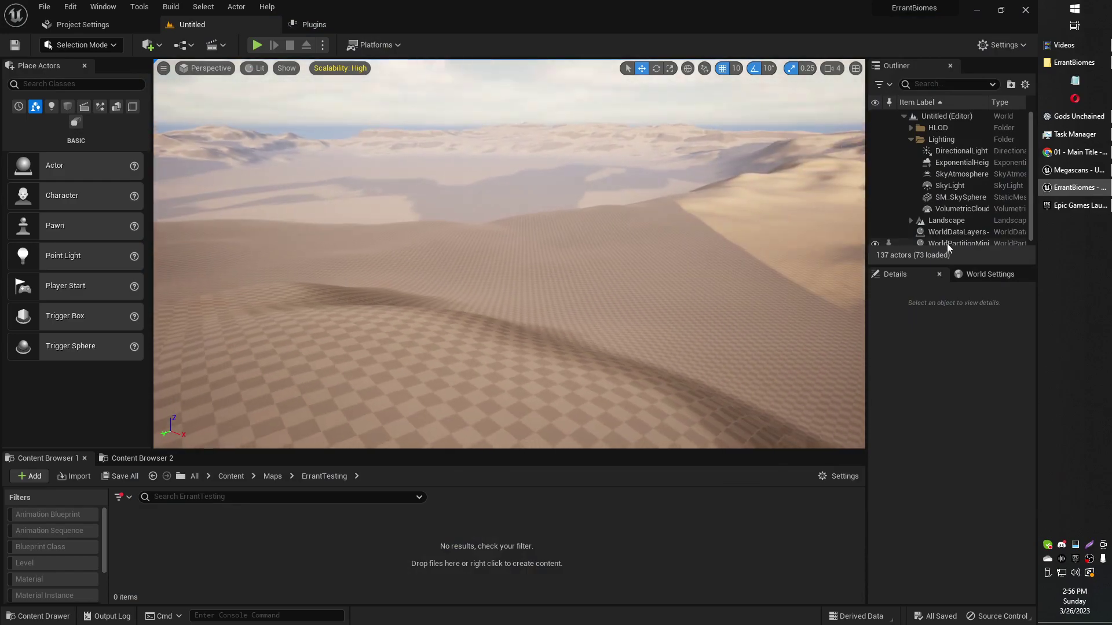
# Check the SSD (C:) activity in Task Manager and fly across the desert landscape in the ErrantBiomes level
pyautogui.click(1061, 134)
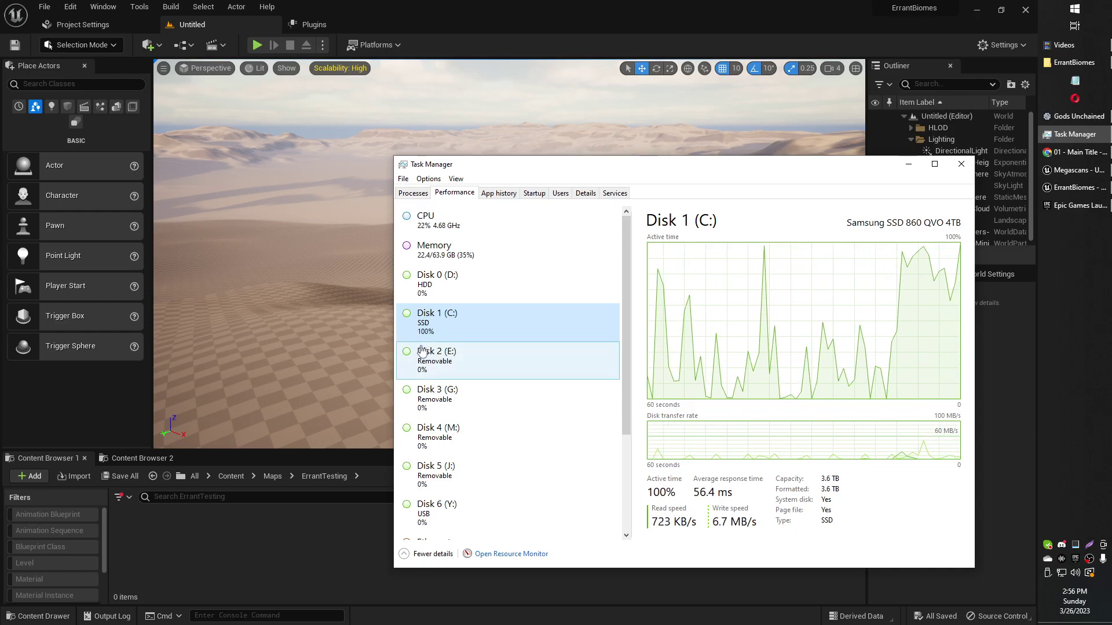
pyautogui.rightClick(348, 316)
pyautogui.press('w')
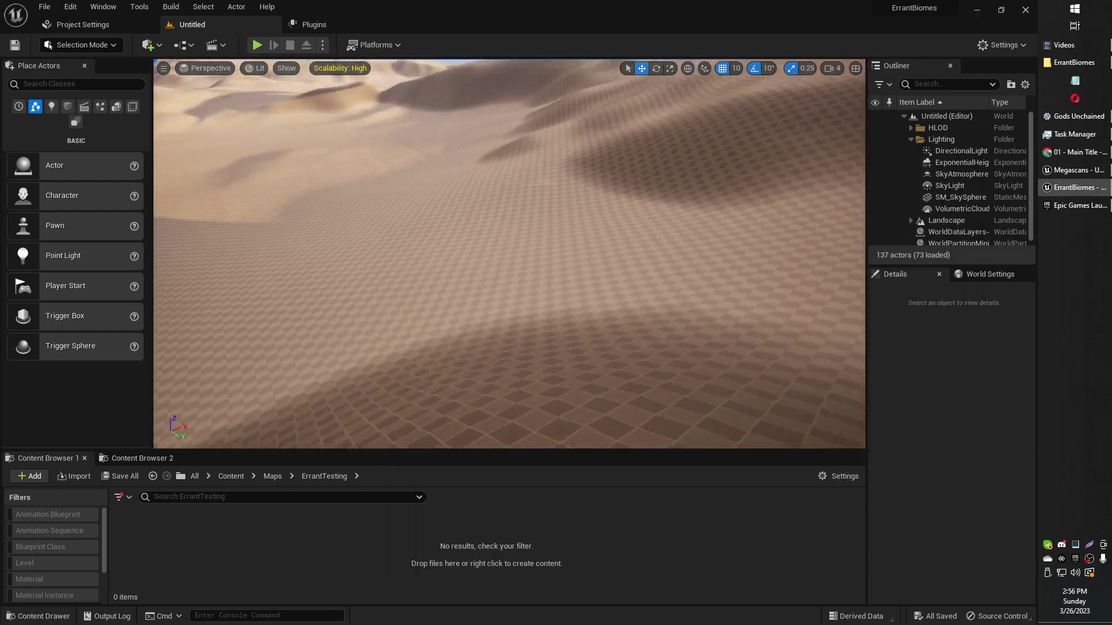
pyautogui.press('w')
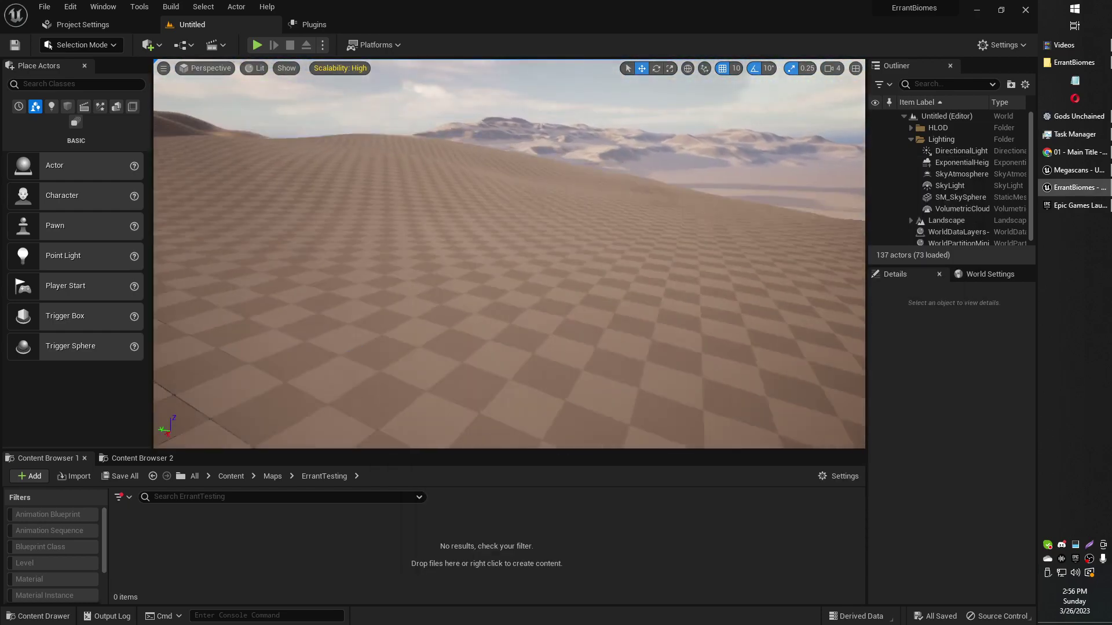
pyautogui.press('w')
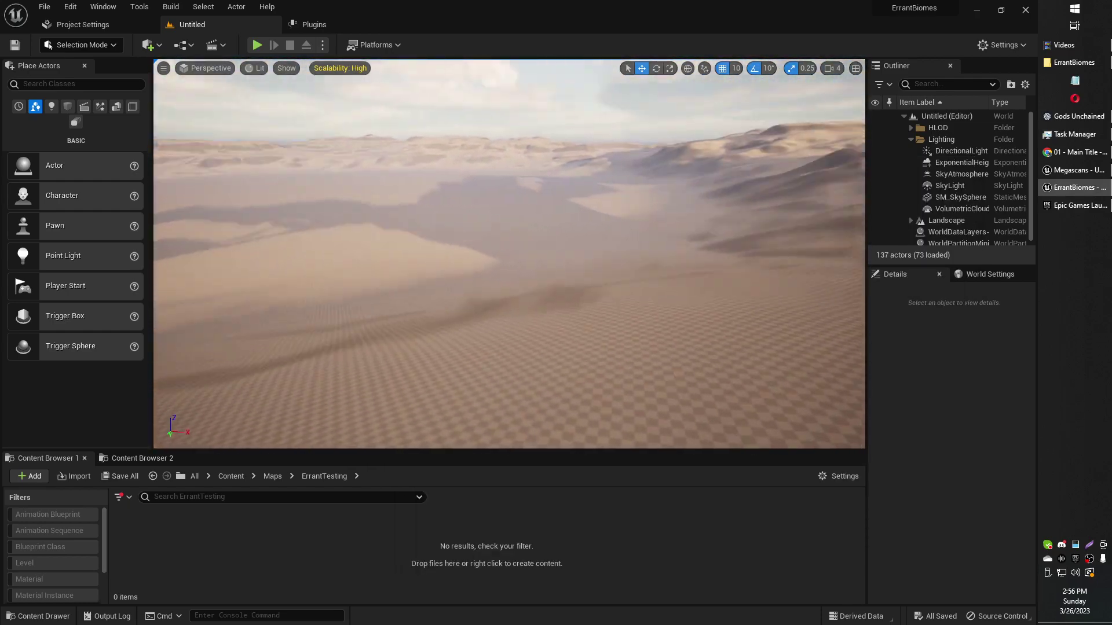
pyautogui.press('w')
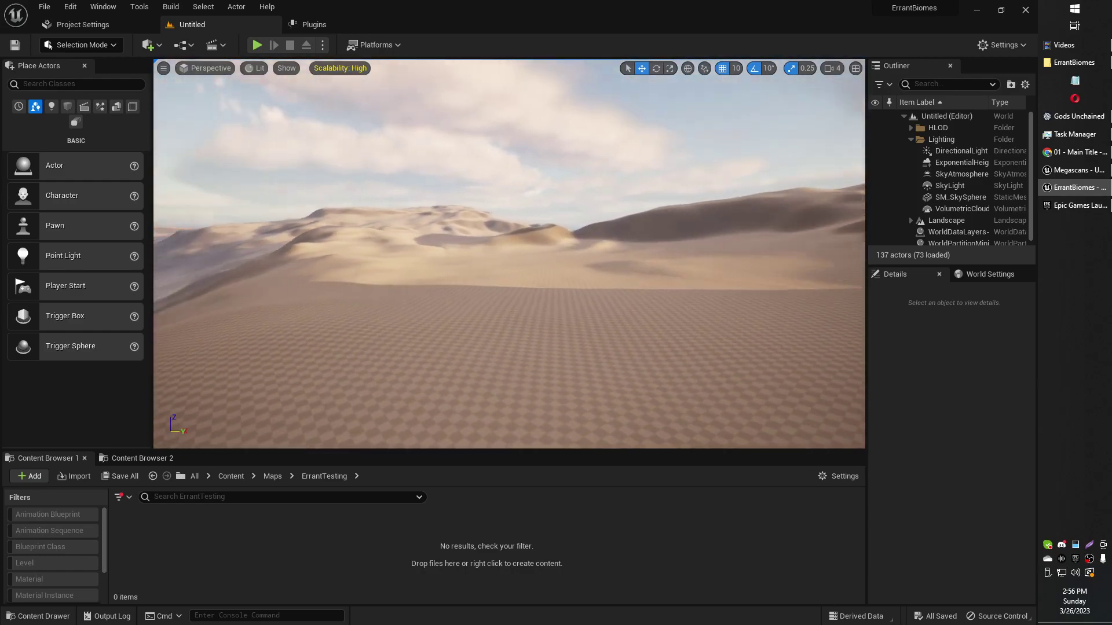
# Switch to the Megascans project and open the EnchantedForest level from its Content folder
pyautogui.click(1074, 170)
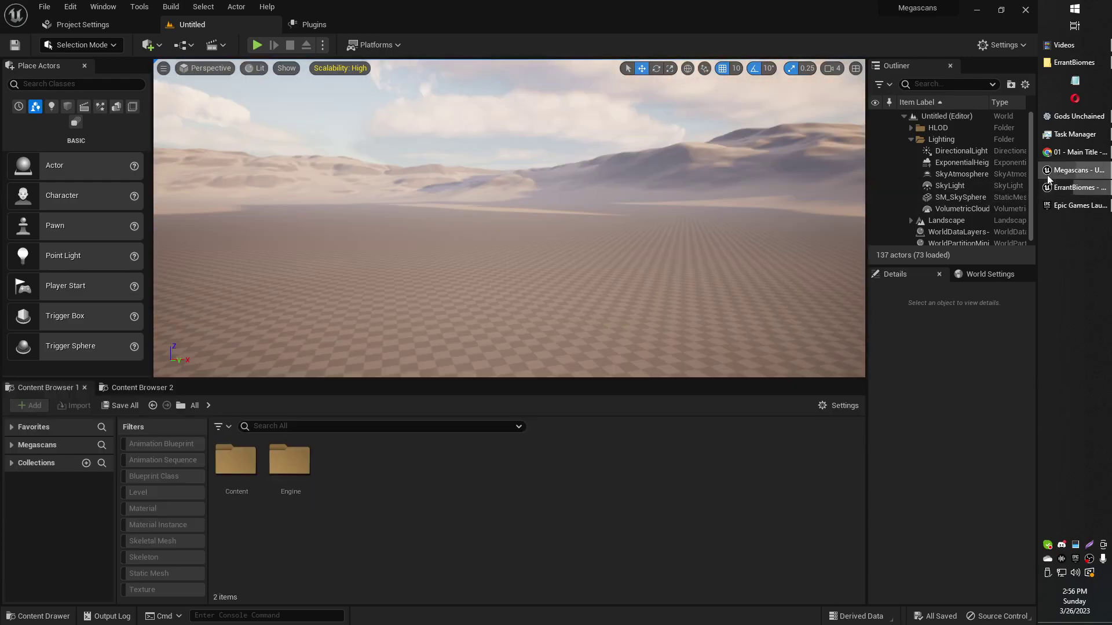
pyautogui.doubleClick(237, 463)
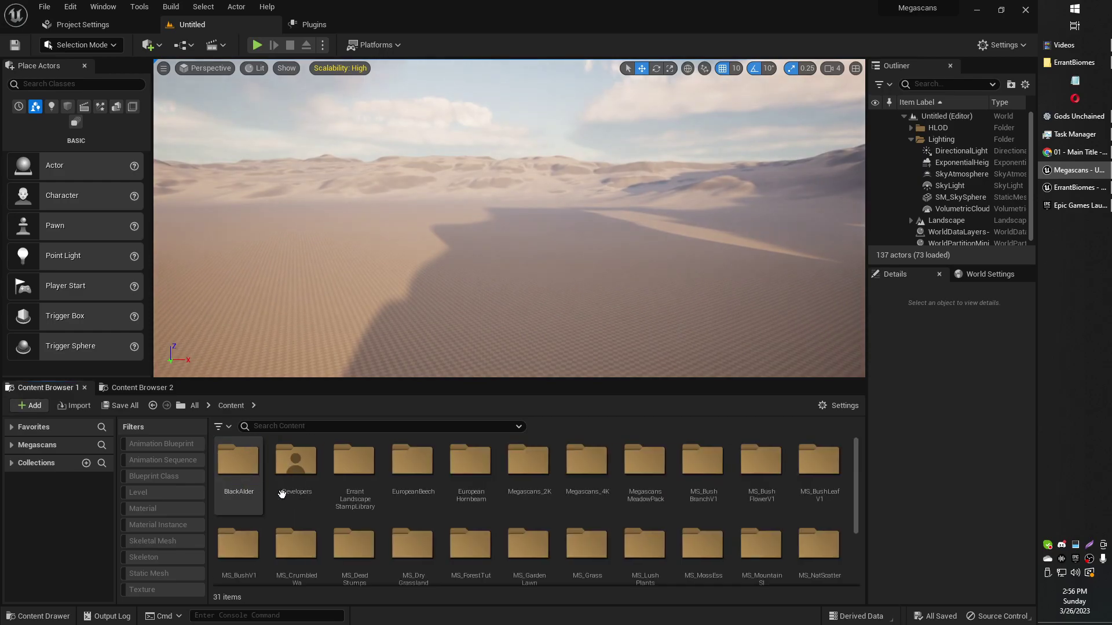
pyautogui.scroll(-2, 561, 500)
pyautogui.click(706, 529)
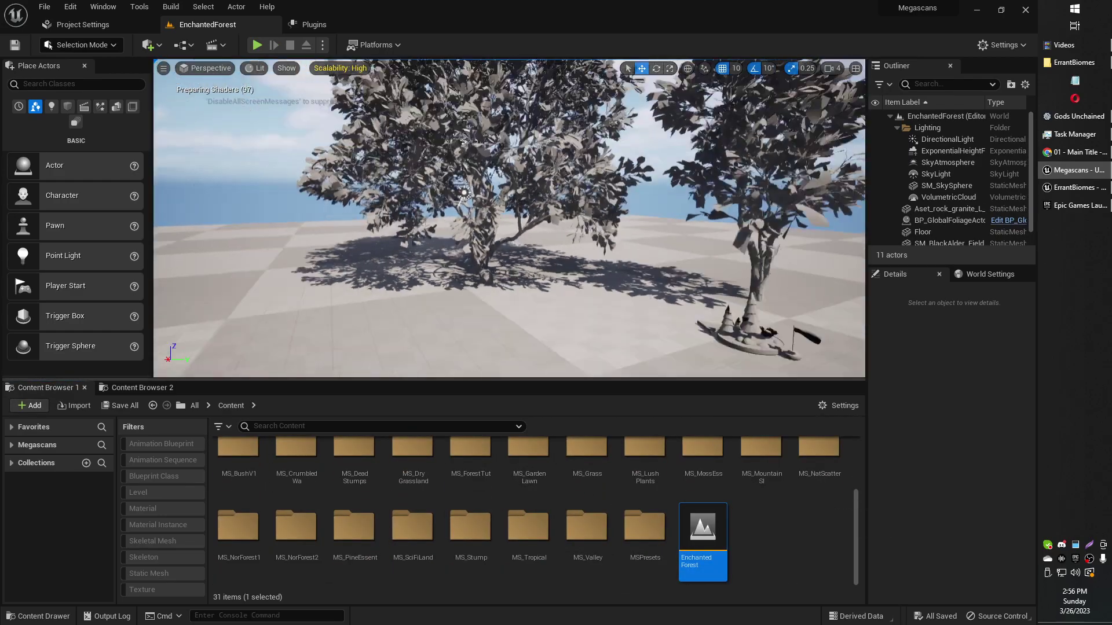
# Select the large black alder tree, then the sky sphere, and inspect the trees from several distances as shaders compile
pyautogui.click(512, 222)
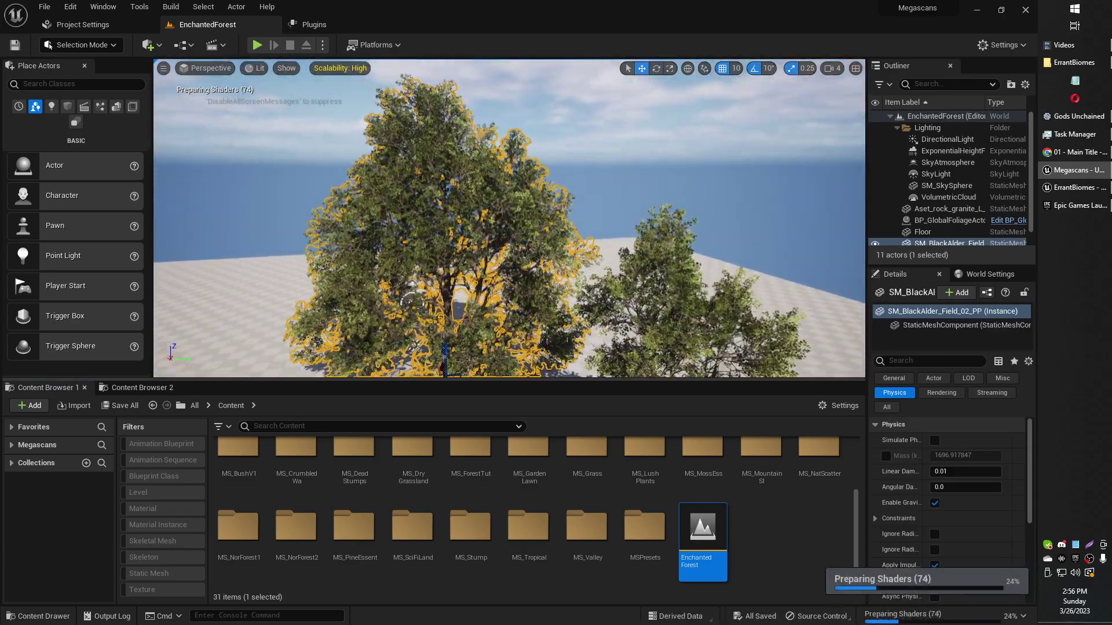
pyautogui.press('s')
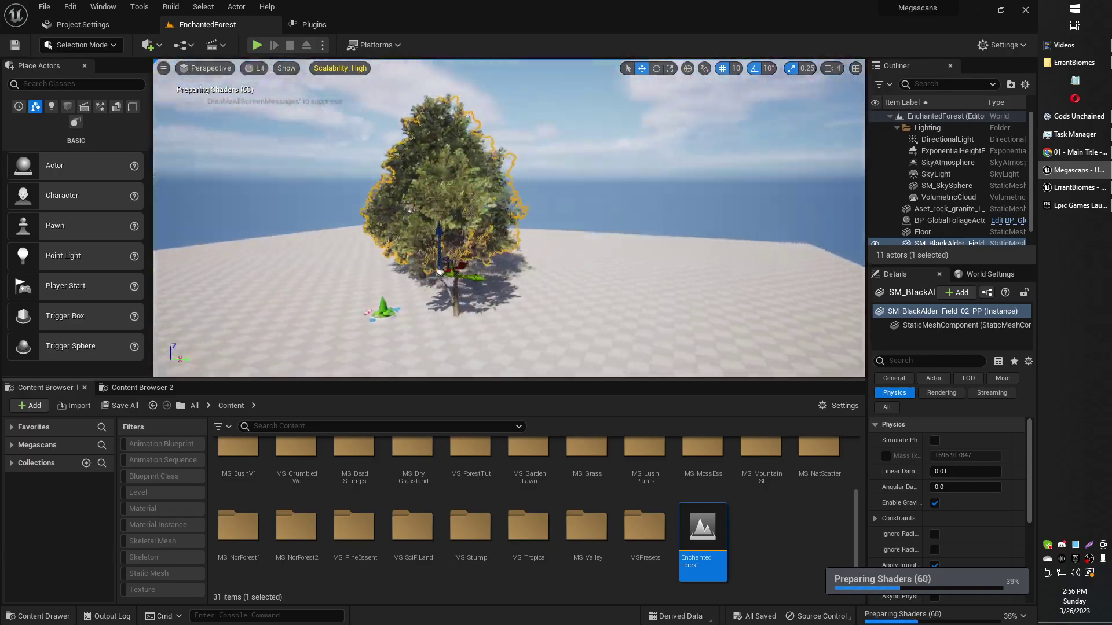
pyautogui.click(666, 229)
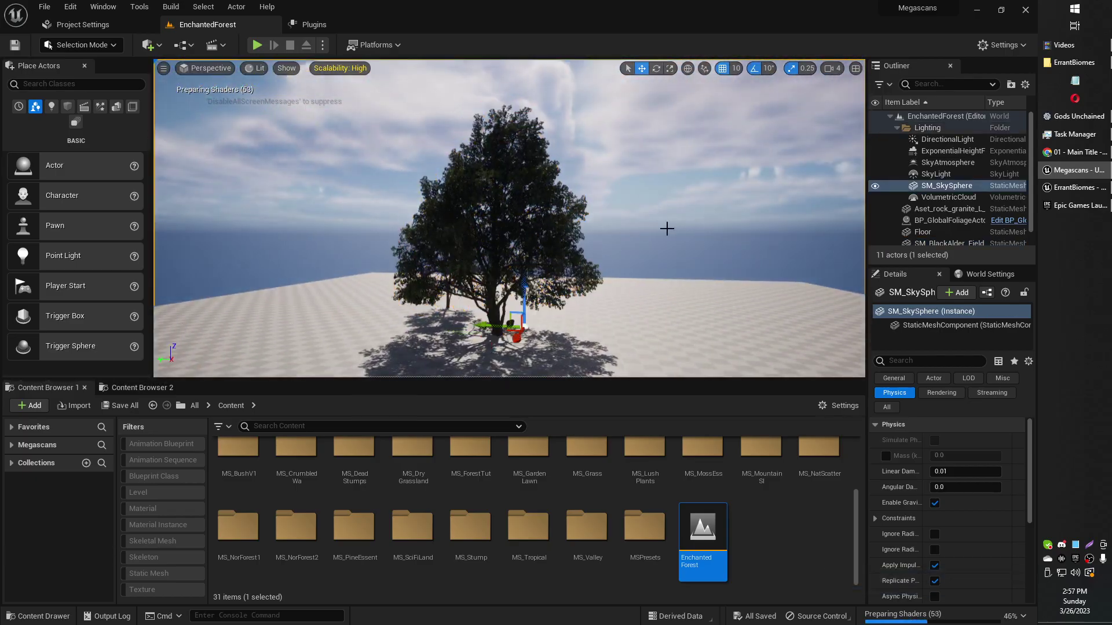
pyautogui.press('a')
pyautogui.press('s')
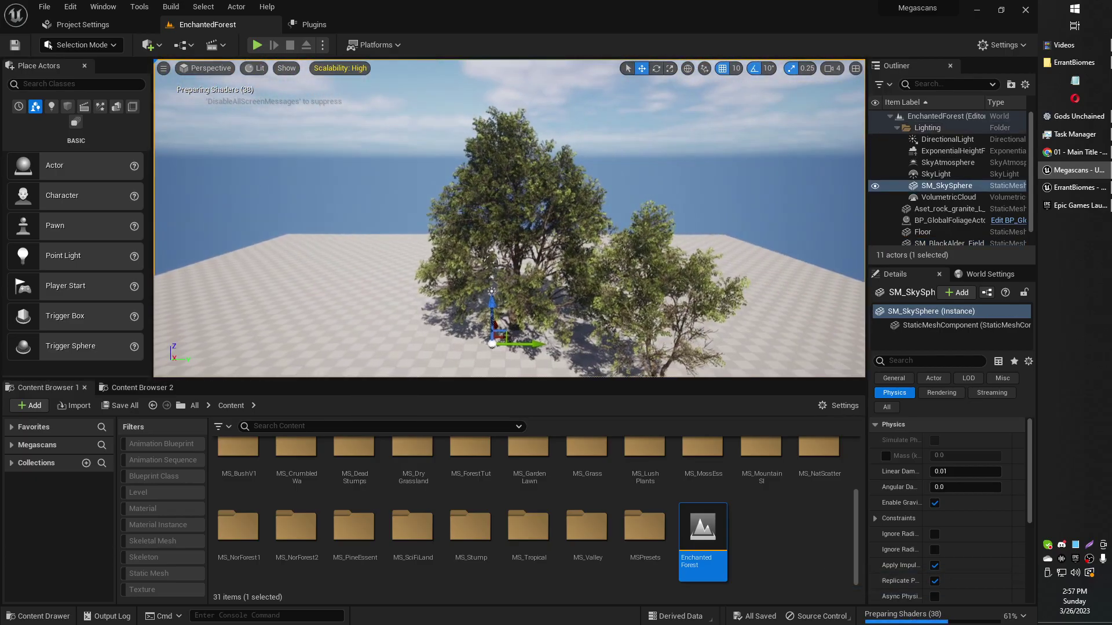
pyautogui.press('w')
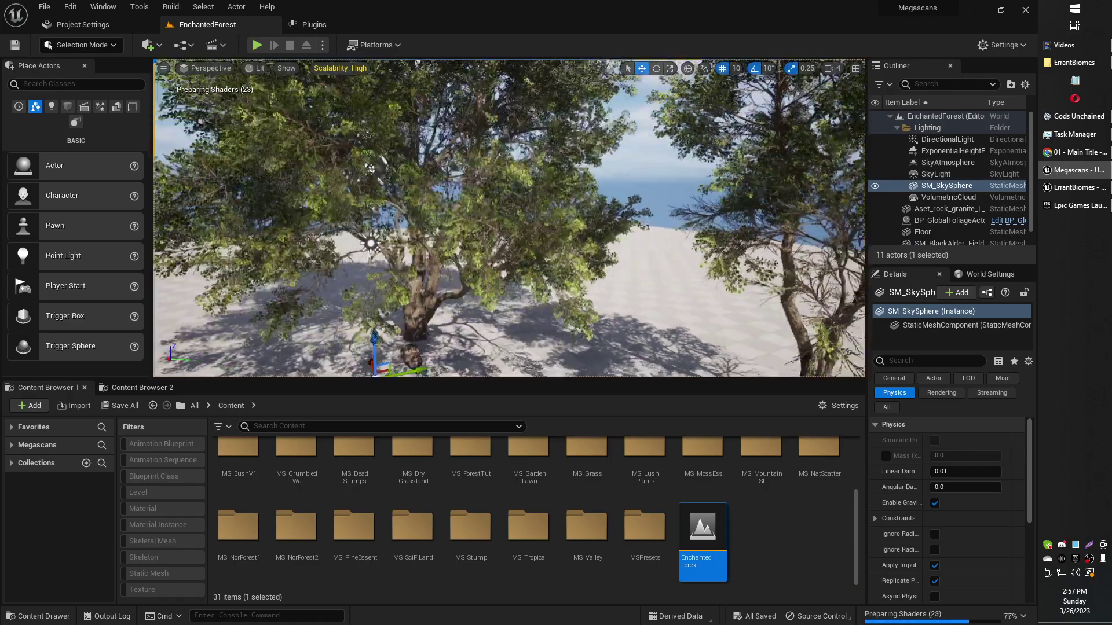
pyautogui.press('s')
pyautogui.press('s')
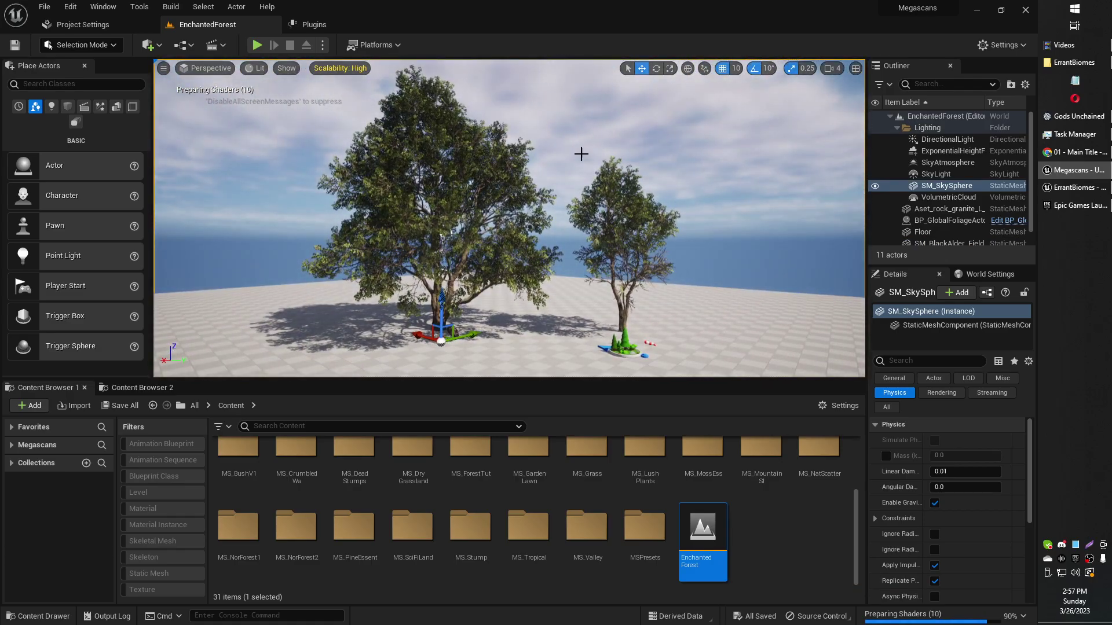
# Reselect the large black alder and the sky sphere, and examine both rendered trees from closer and lower viewpoints
pyautogui.click(486, 237)
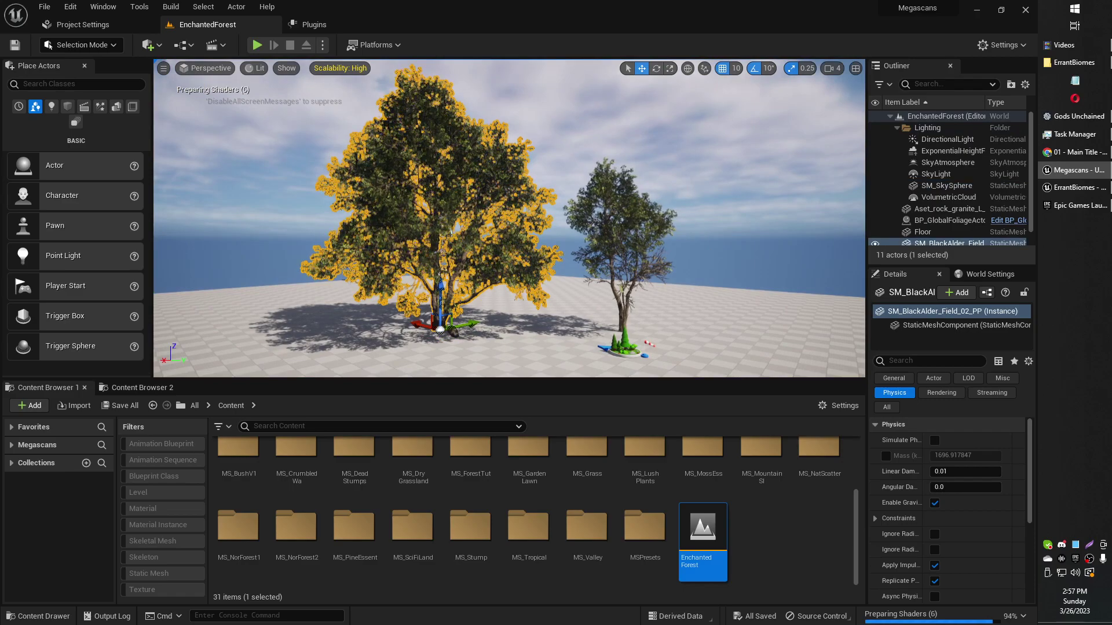
pyautogui.click(695, 228)
pyautogui.press('w')
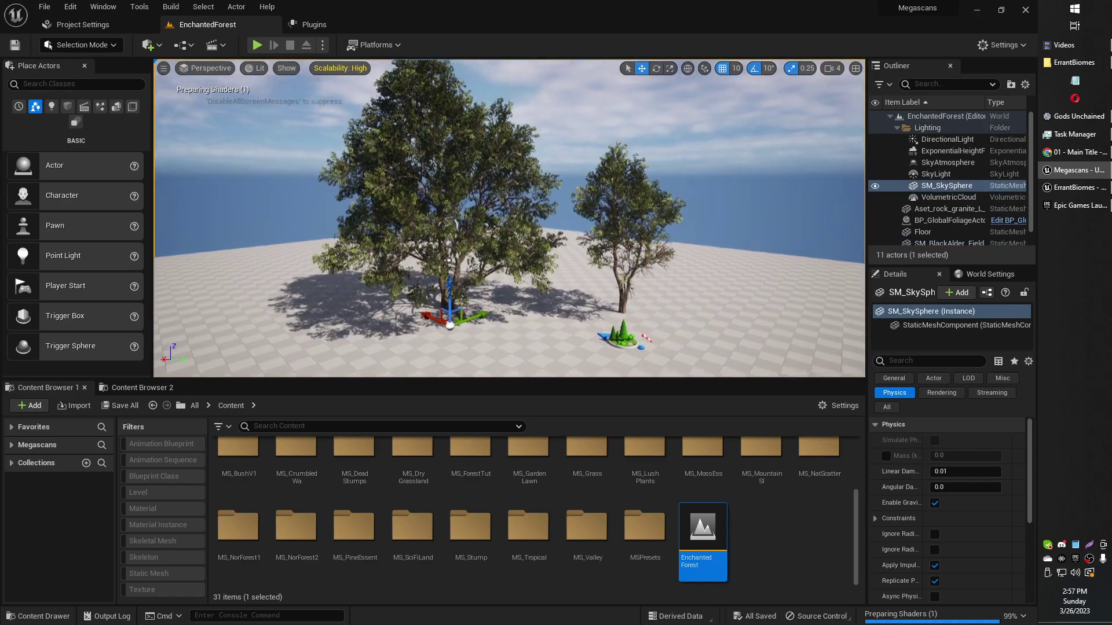
pyautogui.press('d')
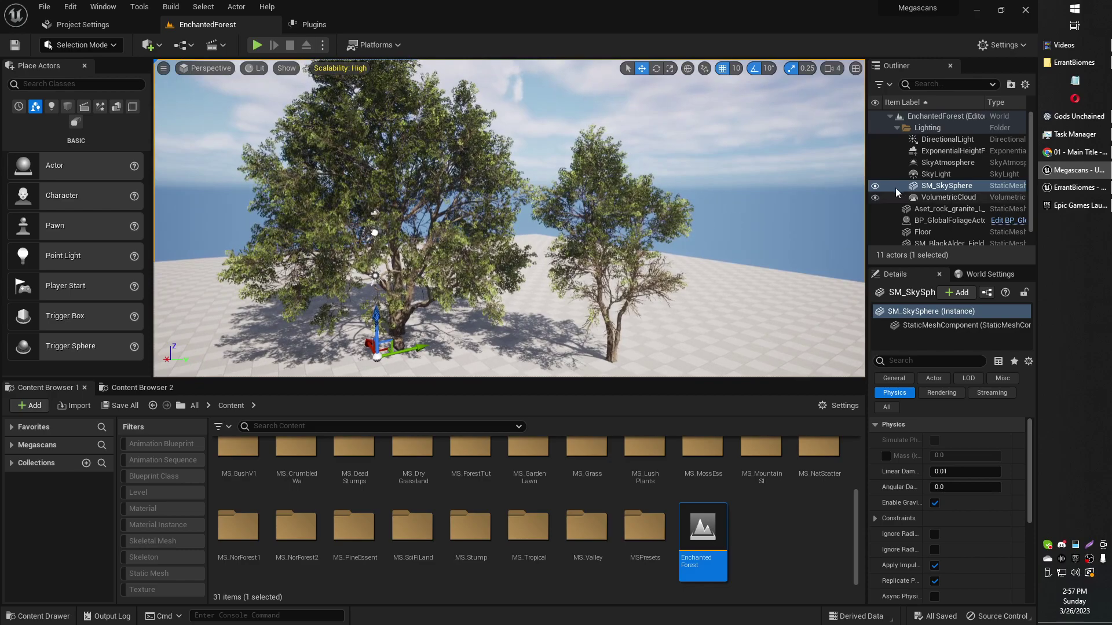
pyautogui.moveTo(783, 240); pyautogui.dragTo(784, 228)
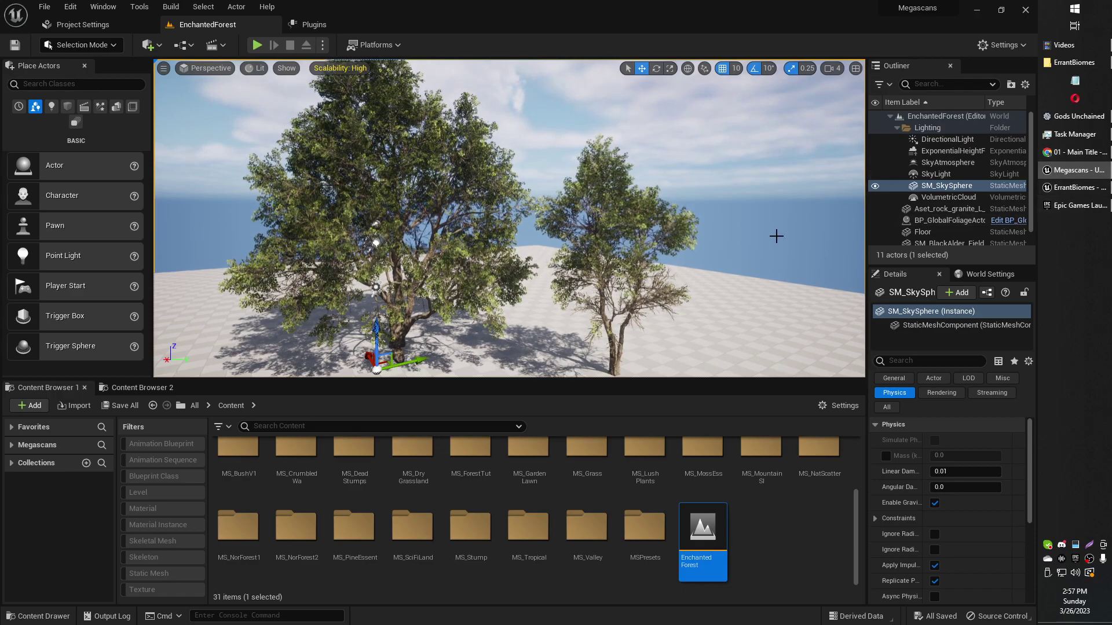
pyautogui.moveTo(743, 181); pyautogui.dragTo(715, 165)
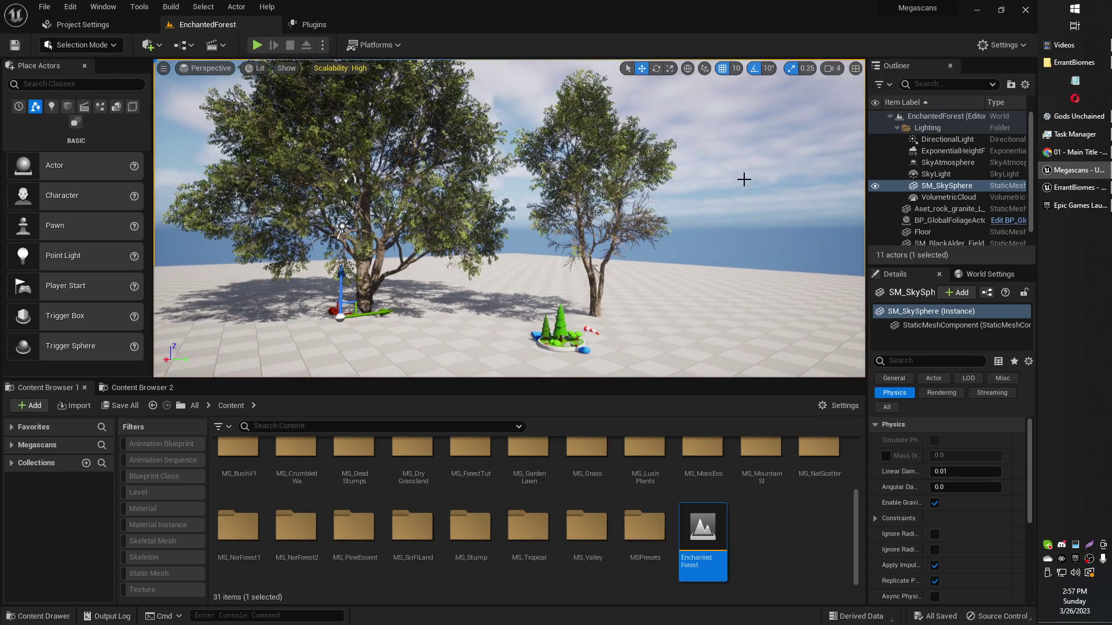
pyautogui.moveTo(744, 180); pyautogui.dragTo(699, 168)
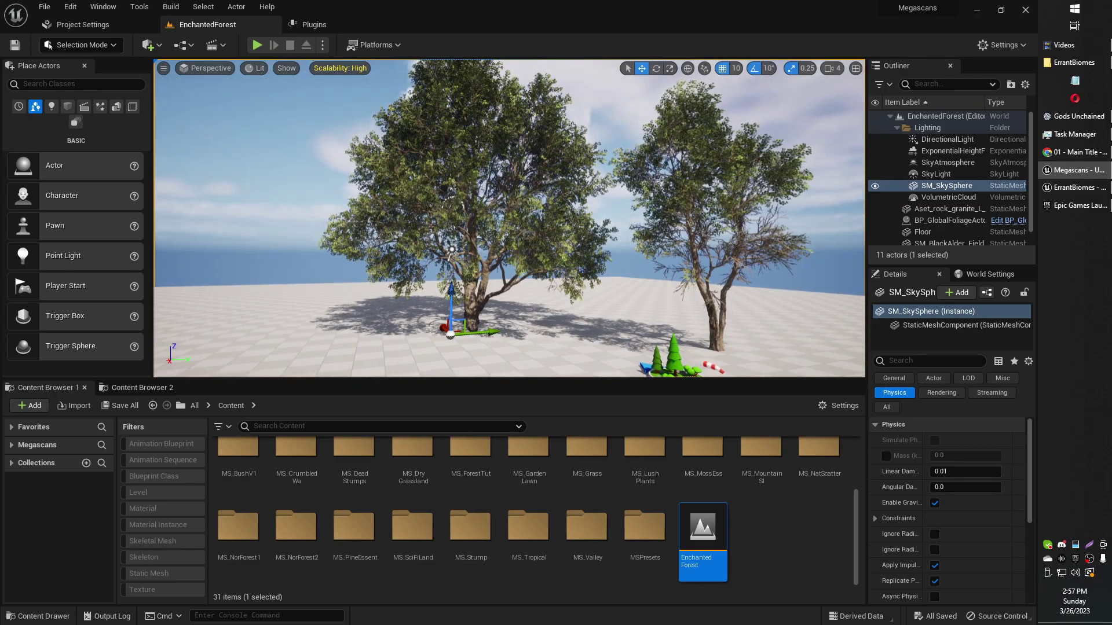
pyautogui.click(577, 221)
pyautogui.click(607, 127)
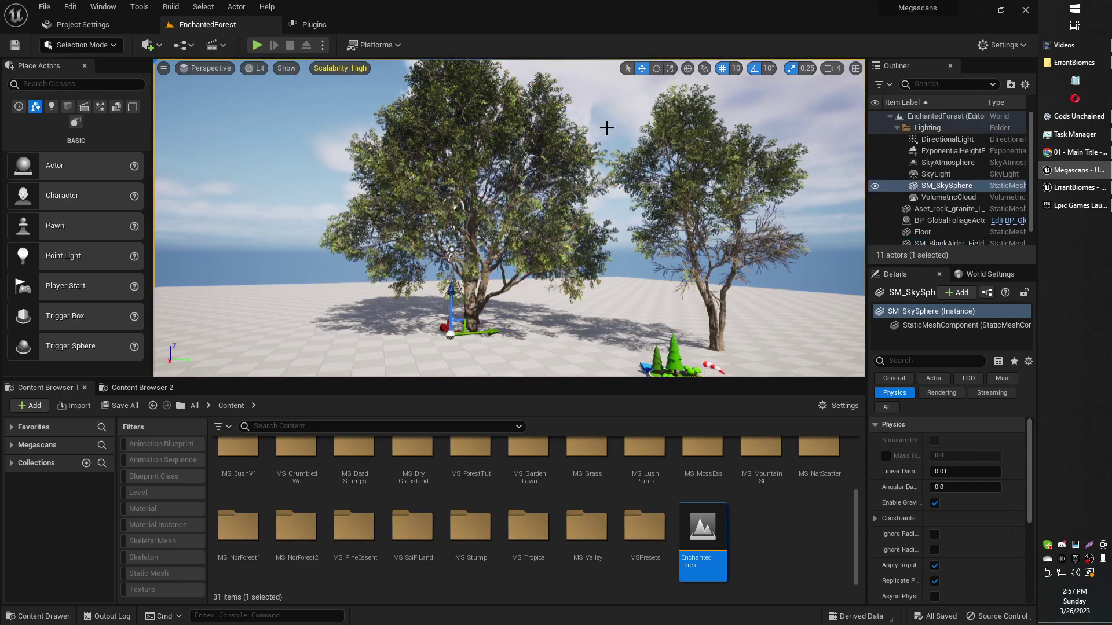